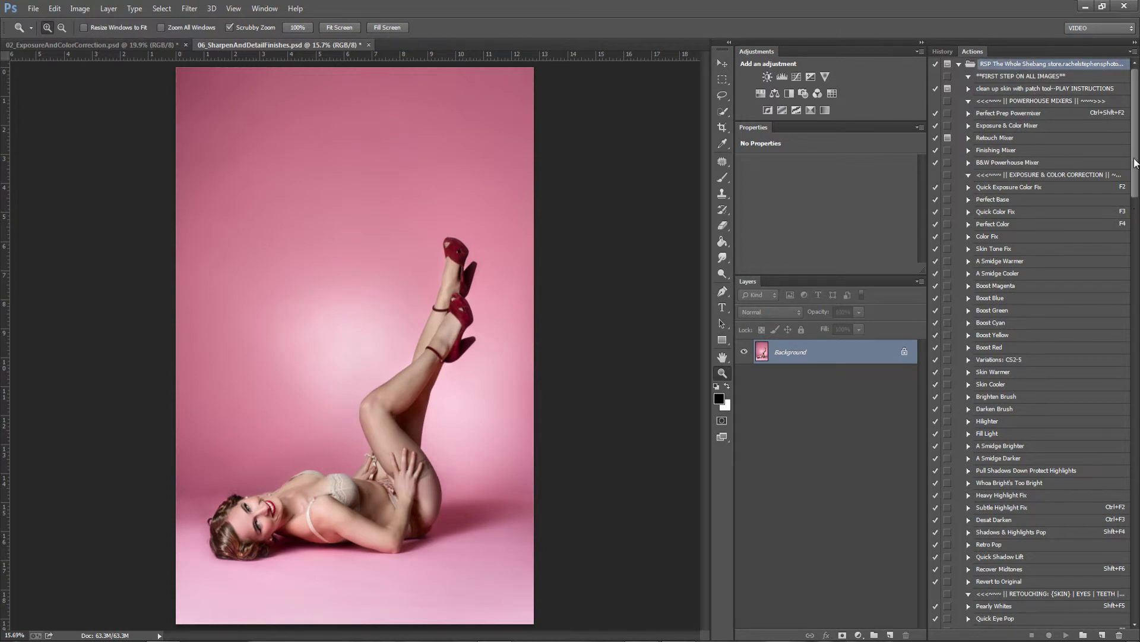
Step: Run the Clarity action from the Sharpen & Detail Finishes group on the photo
drag(1137, 105, 1136, 344)
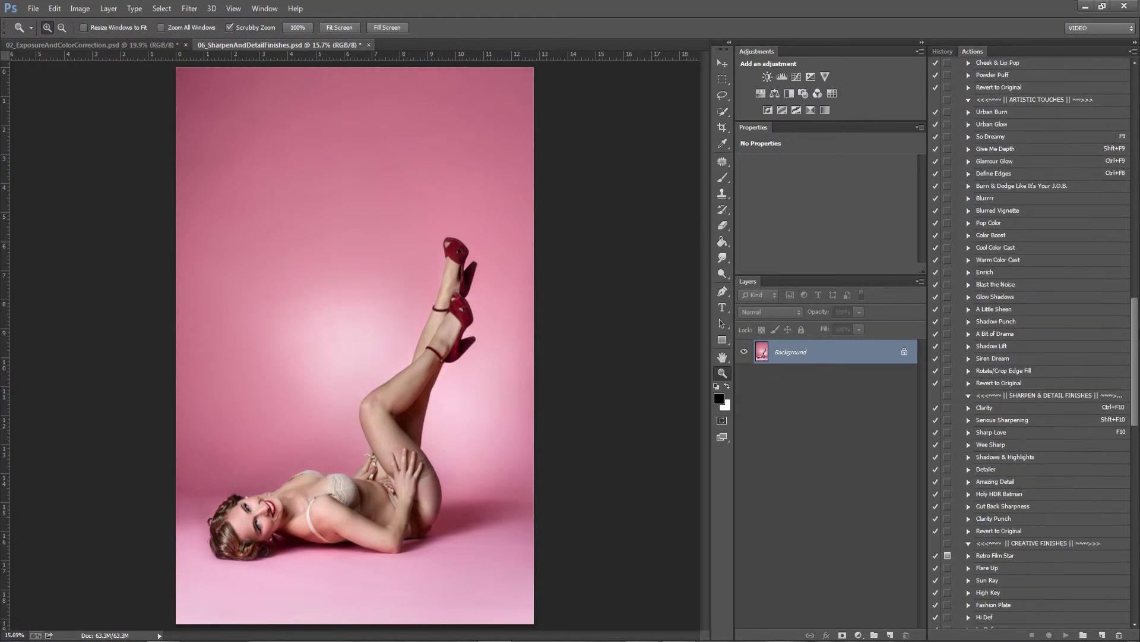
click(1034, 396)
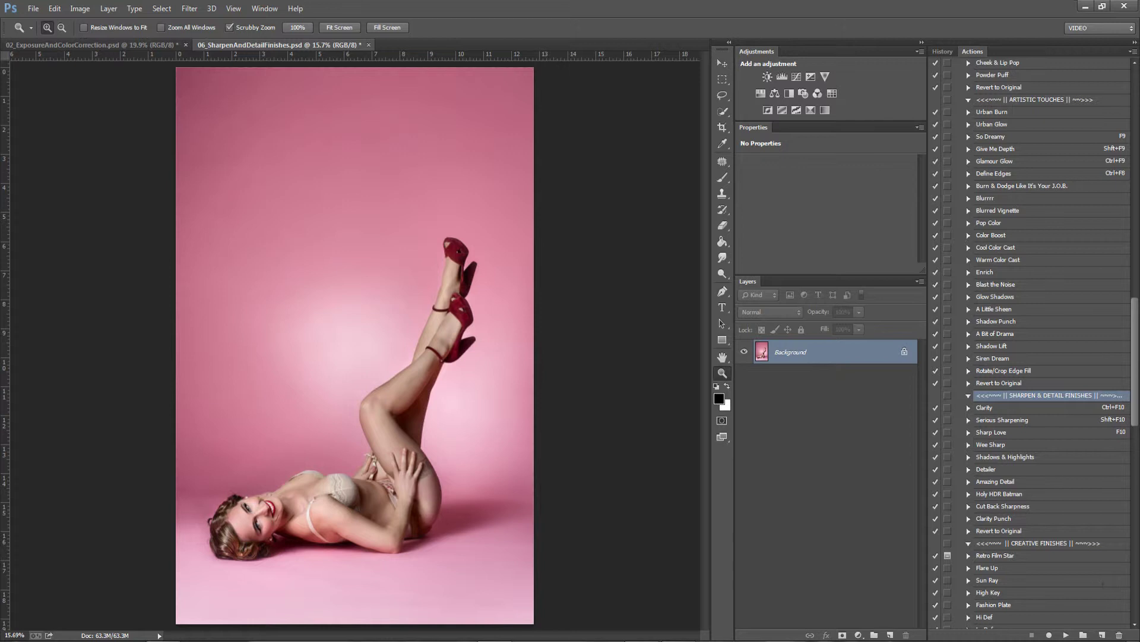
click(1003, 410)
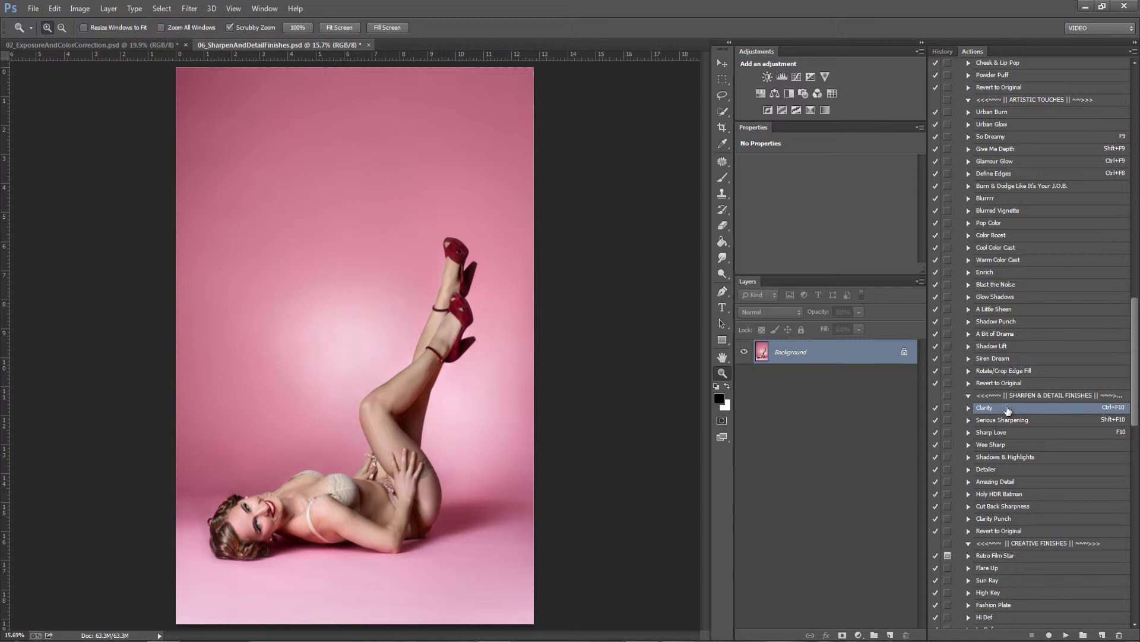
click(1066, 635)
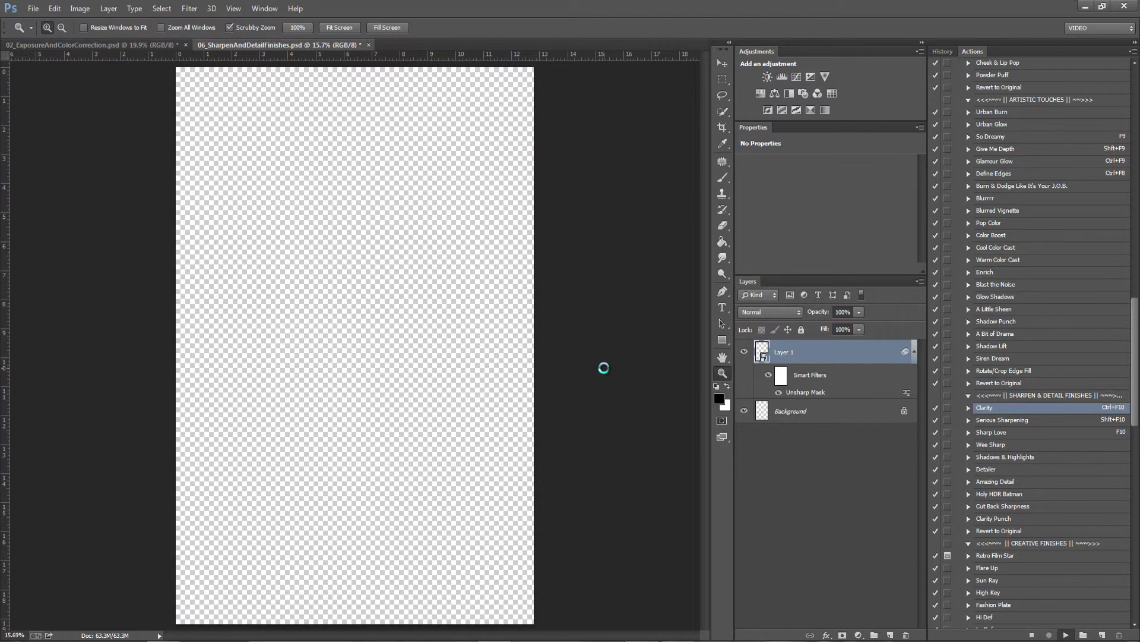
key(z)
drag(232, 577, 232, 576)
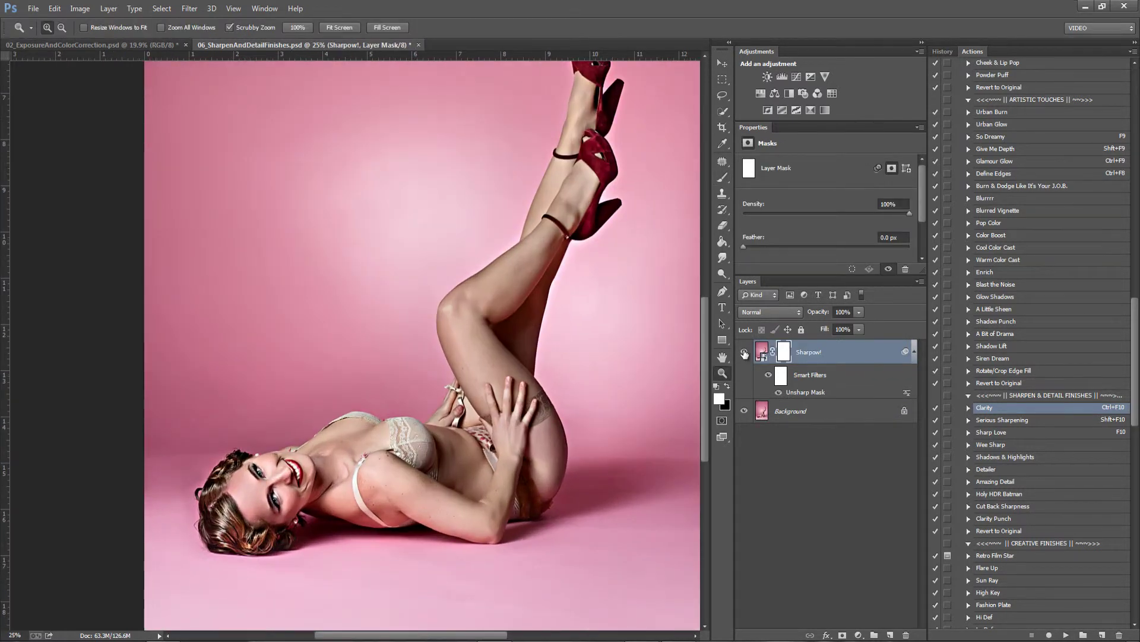
Step: Compare the photo with and without the Sharpow! layer
click(744, 352)
click(744, 353)
click(744, 353)
click(745, 354)
click(745, 353)
click(745, 353)
click(746, 354)
click(745, 354)
click(746, 354)
Step: Set the Sharpow! layer's Unsharp Mask filter to amount 117%, radius 5.6 pixels and threshold 43 levels
double_click(797, 393)
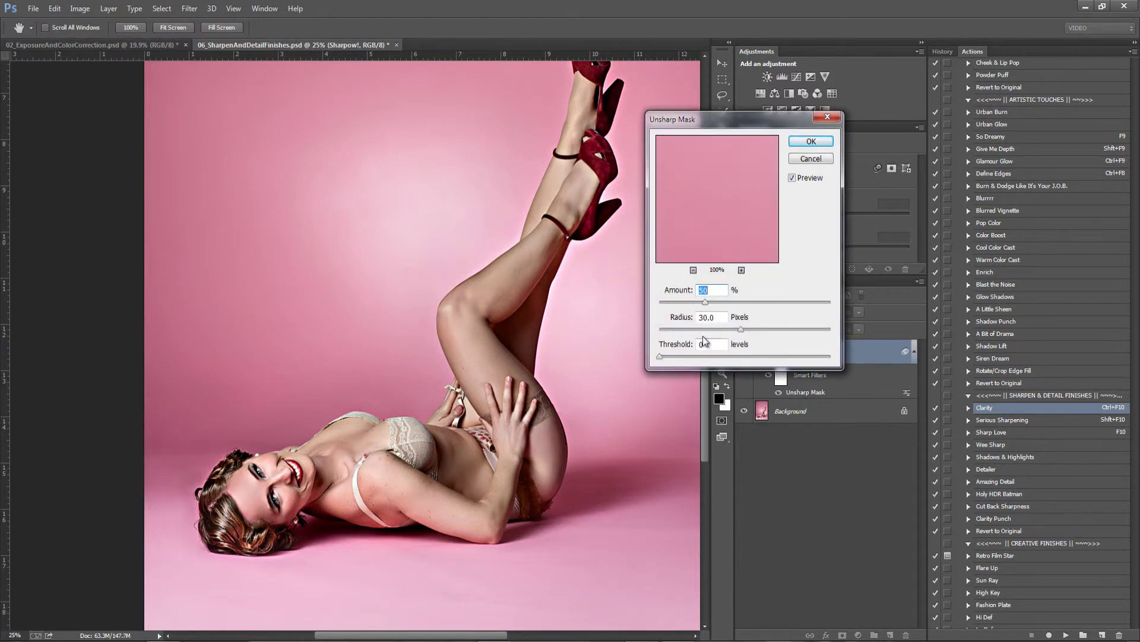
drag(682, 330, 760, 303)
drag(696, 357, 701, 357)
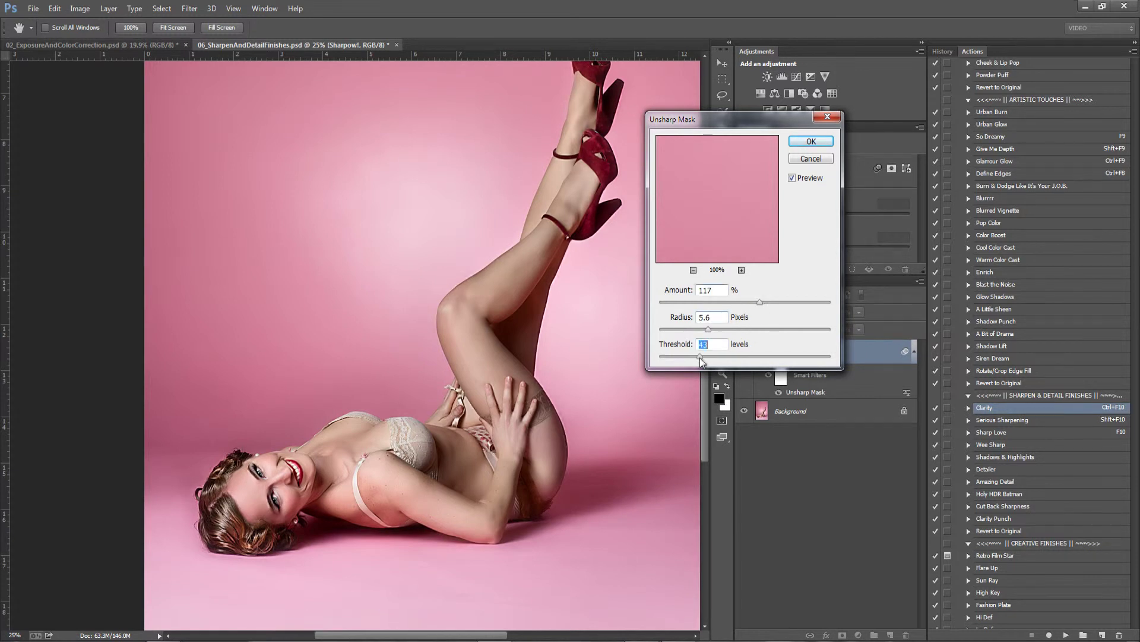
click(811, 143)
Step: Check the adjusted sharpening against the original photo and delete the Sharpow! layer
click(743, 353)
click(743, 352)
click(744, 353)
click(745, 354)
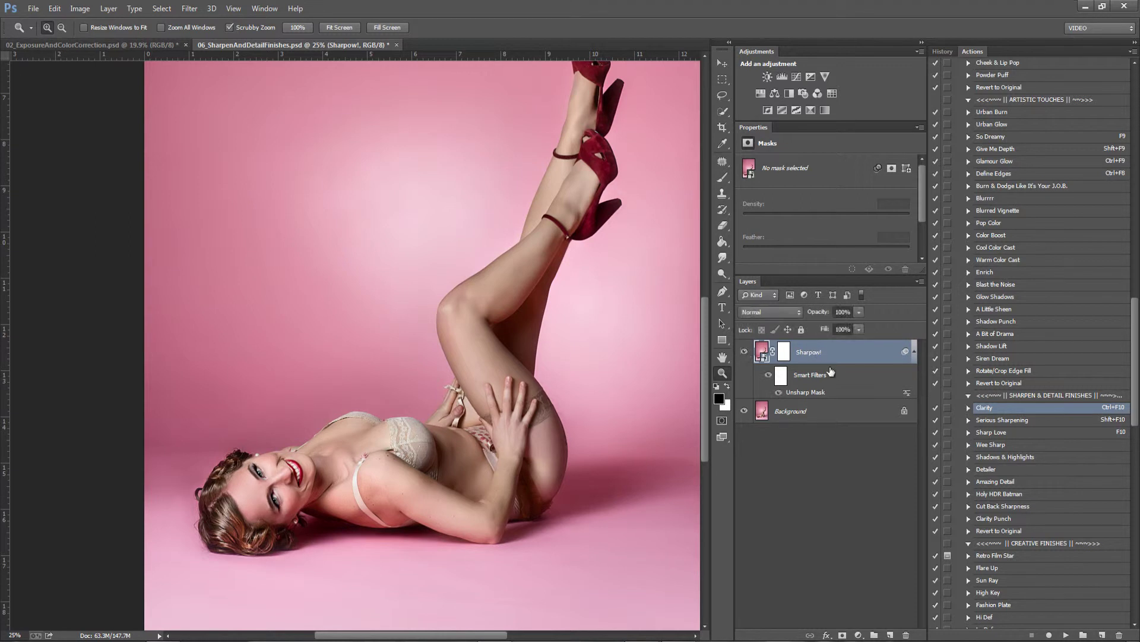
key(Delete)
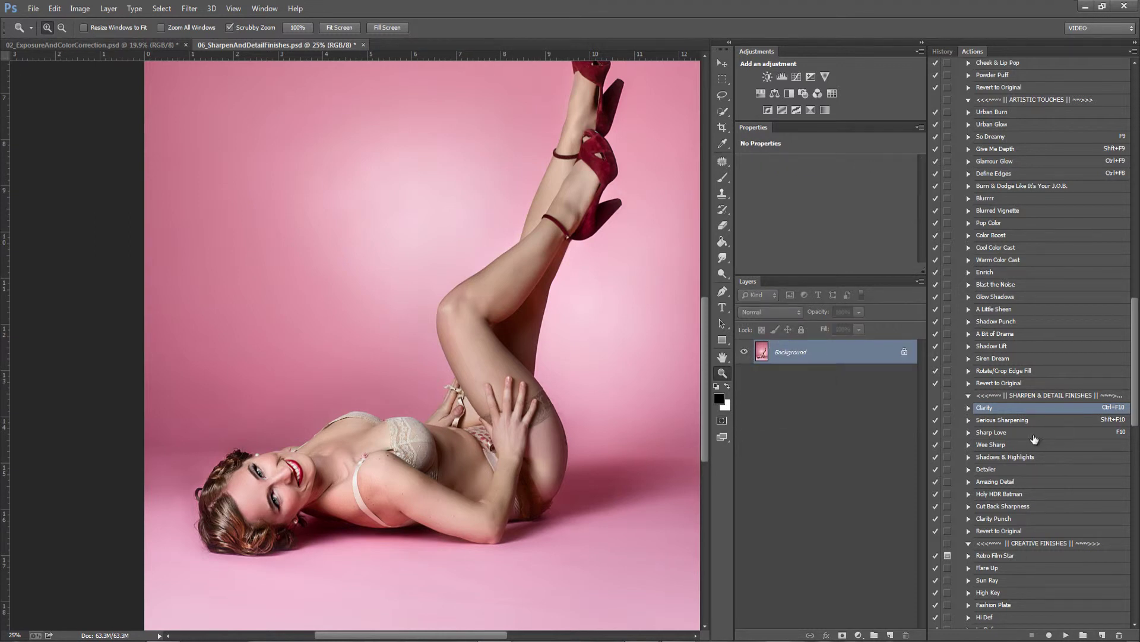
Step: Run the Serious Sharpening action on the photo
click(1013, 421)
click(1066, 634)
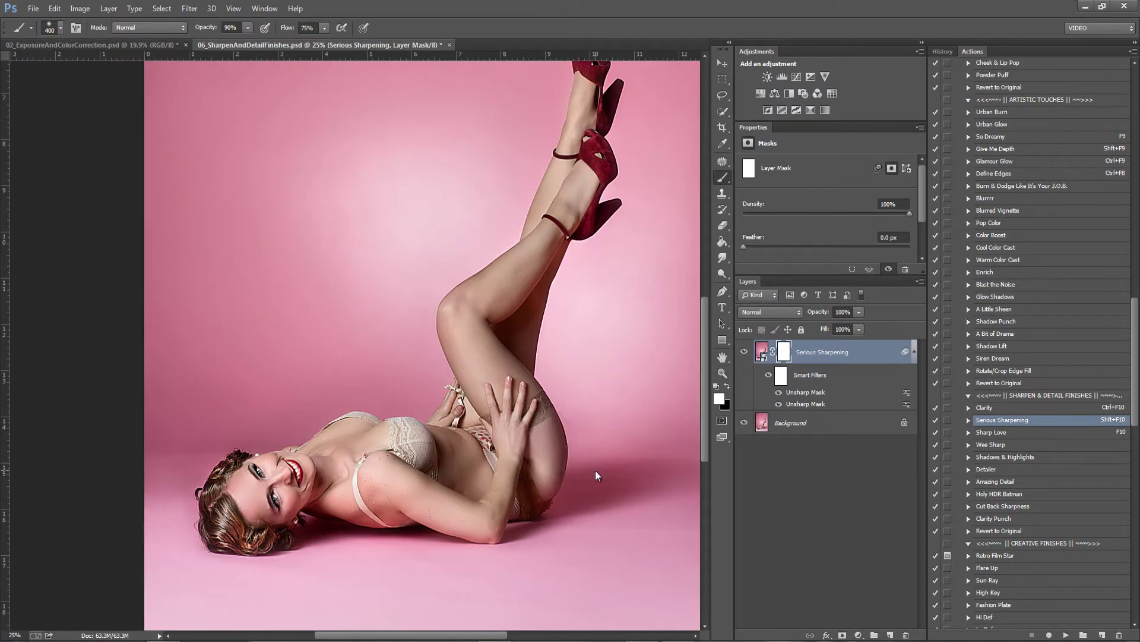
click(270, 460)
click(264, 544)
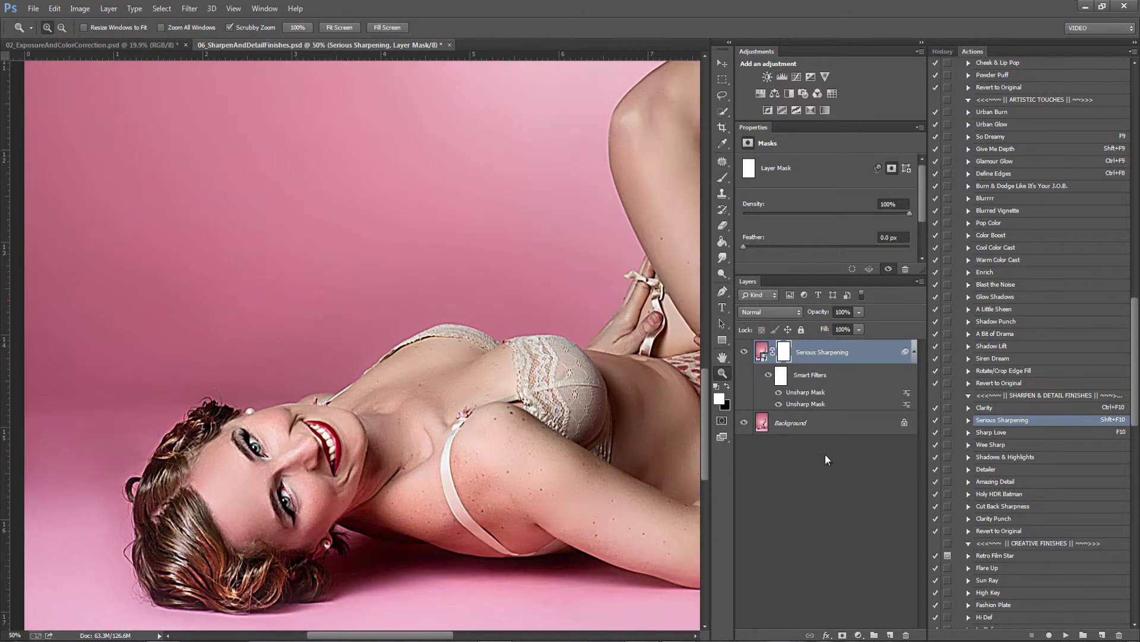
Step: Compare the woman's upper body with and without the Serious Sharpening layer and delete that layer
click(744, 352)
click(744, 352)
click(743, 351)
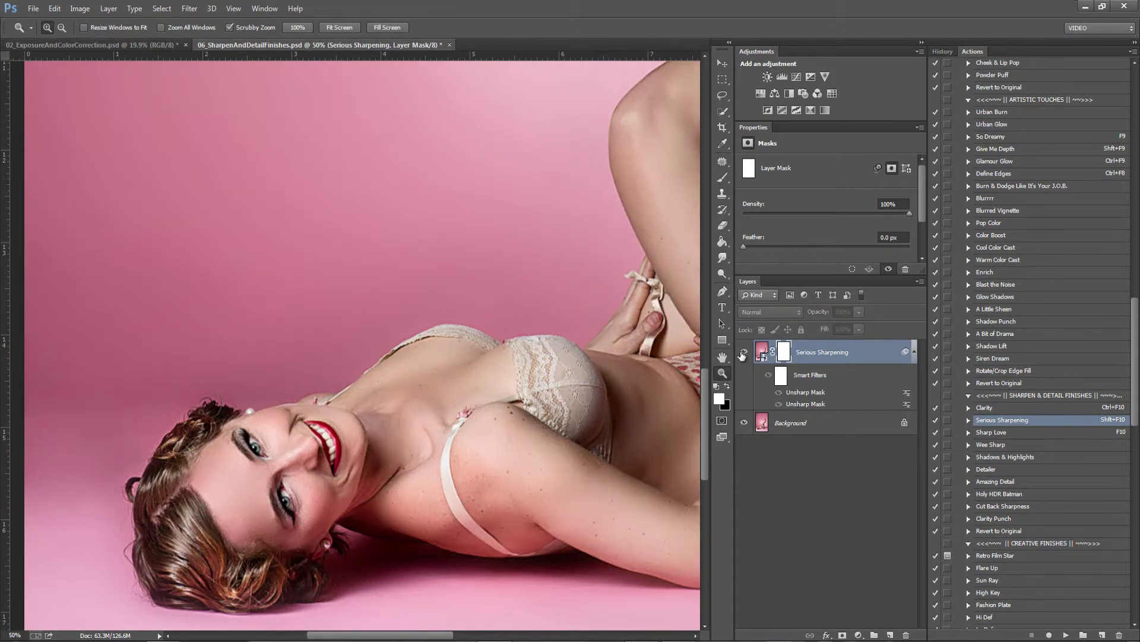
click(744, 352)
click(744, 351)
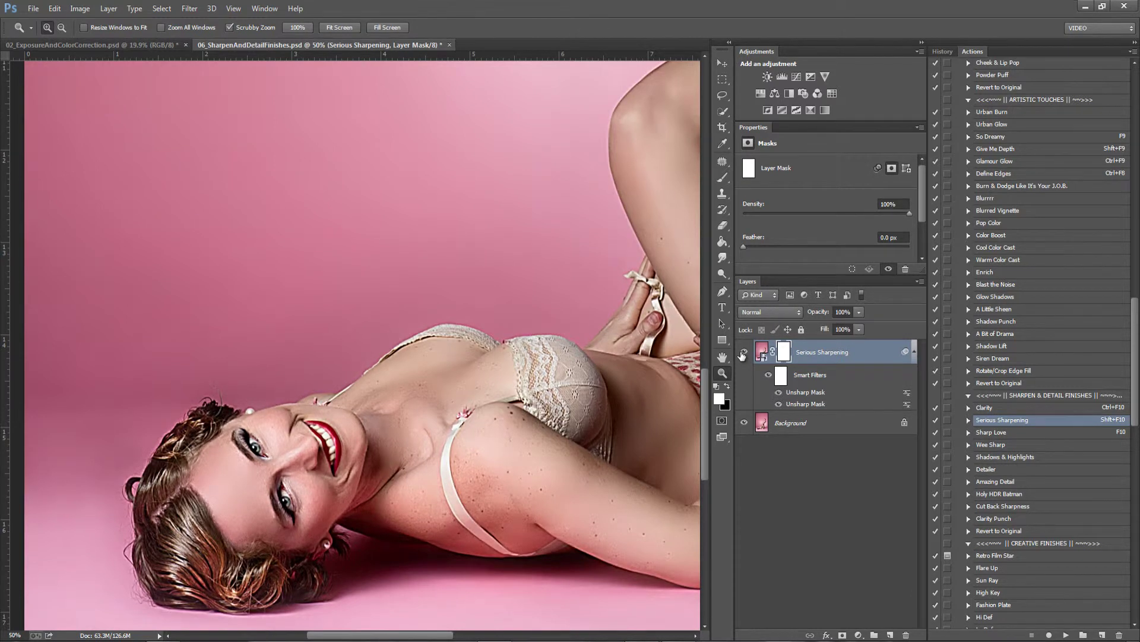
click(744, 352)
click(744, 352)
click(744, 352)
click(744, 353)
click(819, 351)
key(Delete)
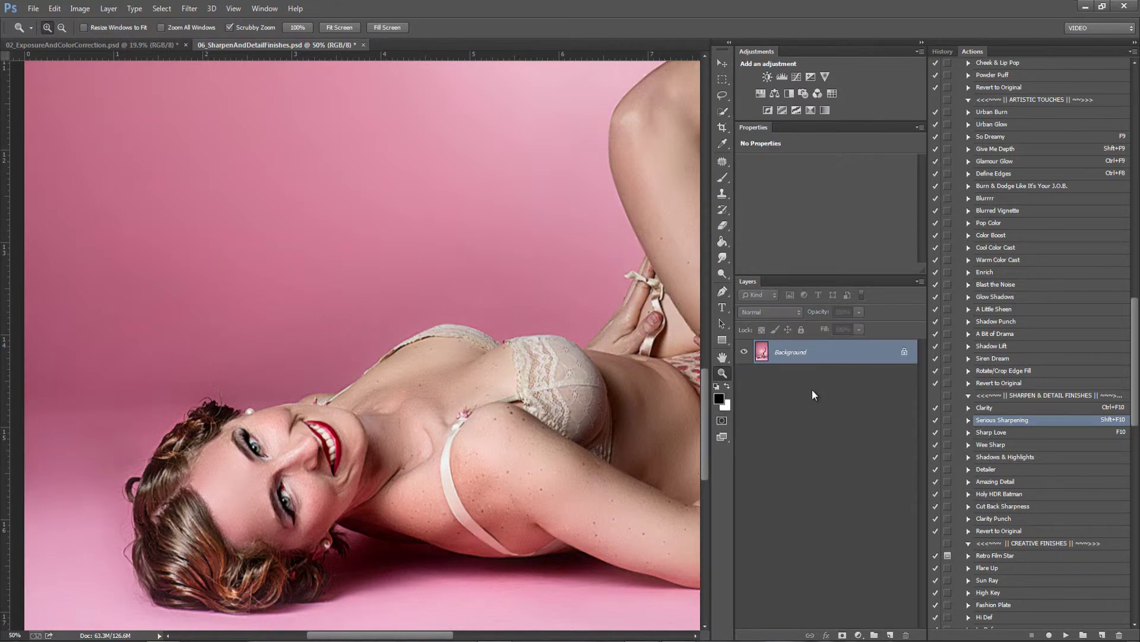
Step: Run the Sharp Love action and check its effect against the original photo
click(1011, 439)
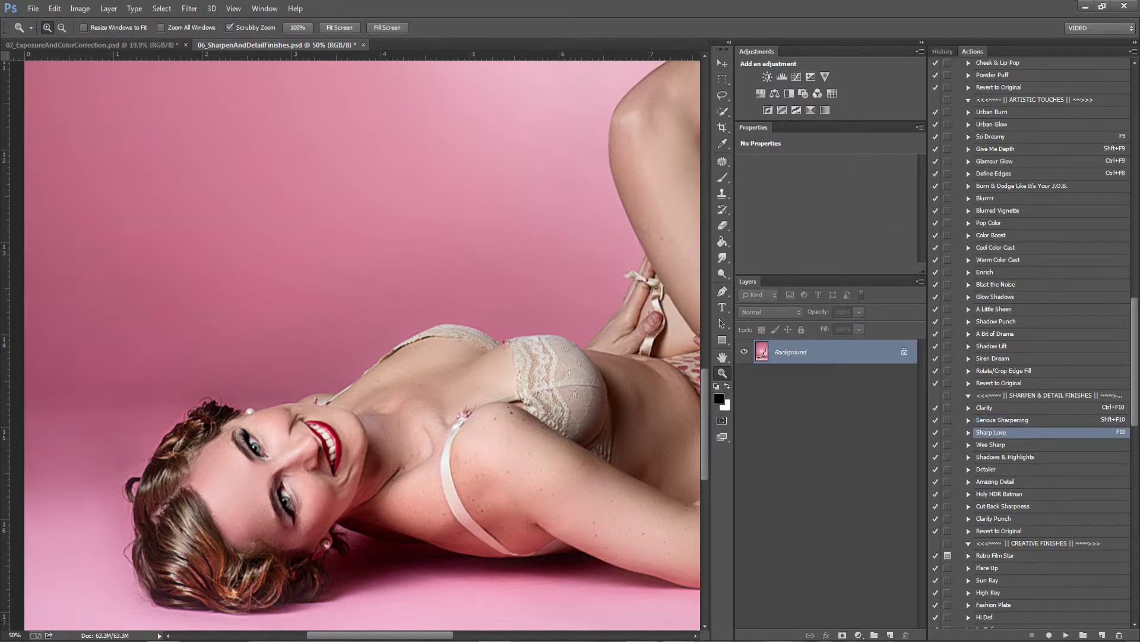
click(1067, 635)
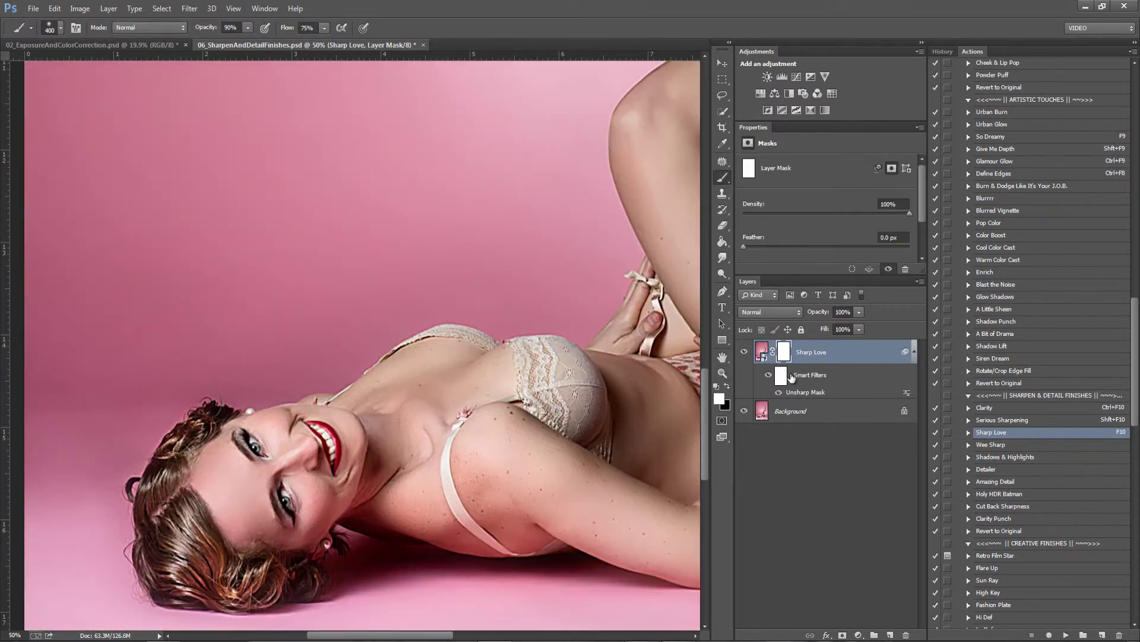
click(743, 351)
click(744, 351)
click(744, 351)
click(744, 352)
Step: Inspect the face up close with and without the Sharp Love layer
key(z)
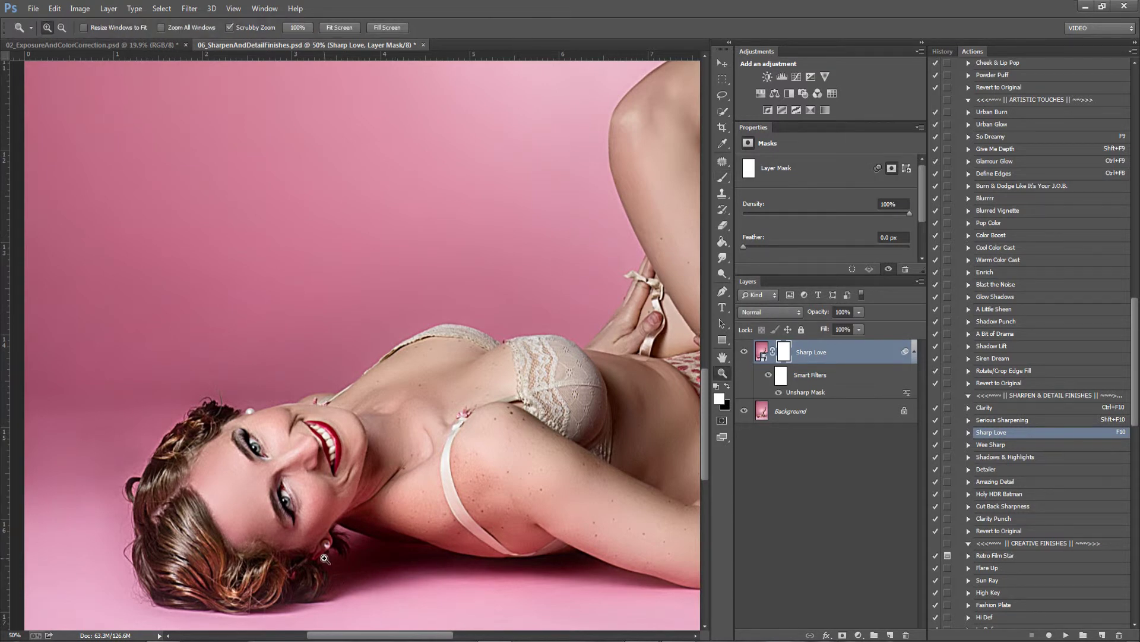
click(331, 557)
click(745, 354)
click(745, 354)
click(746, 354)
click(744, 352)
Step: Set the Sharp Love layer's Unsharp Mask filter to amount 175% and radius 2.2 pixels
double_click(817, 391)
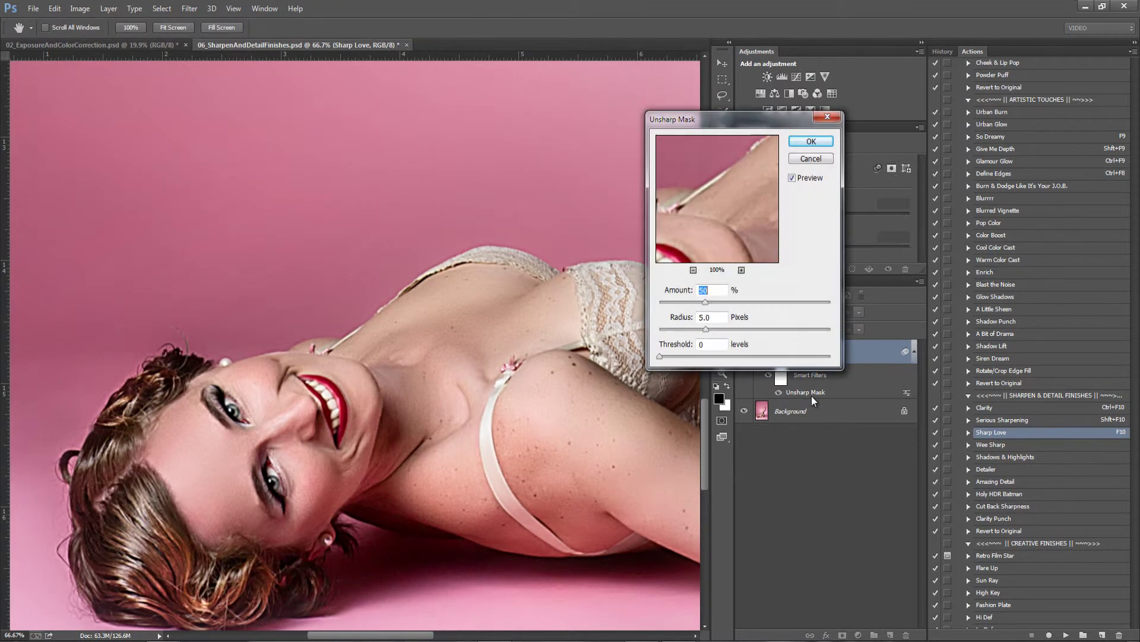
click(679, 330)
click(765, 301)
click(787, 302)
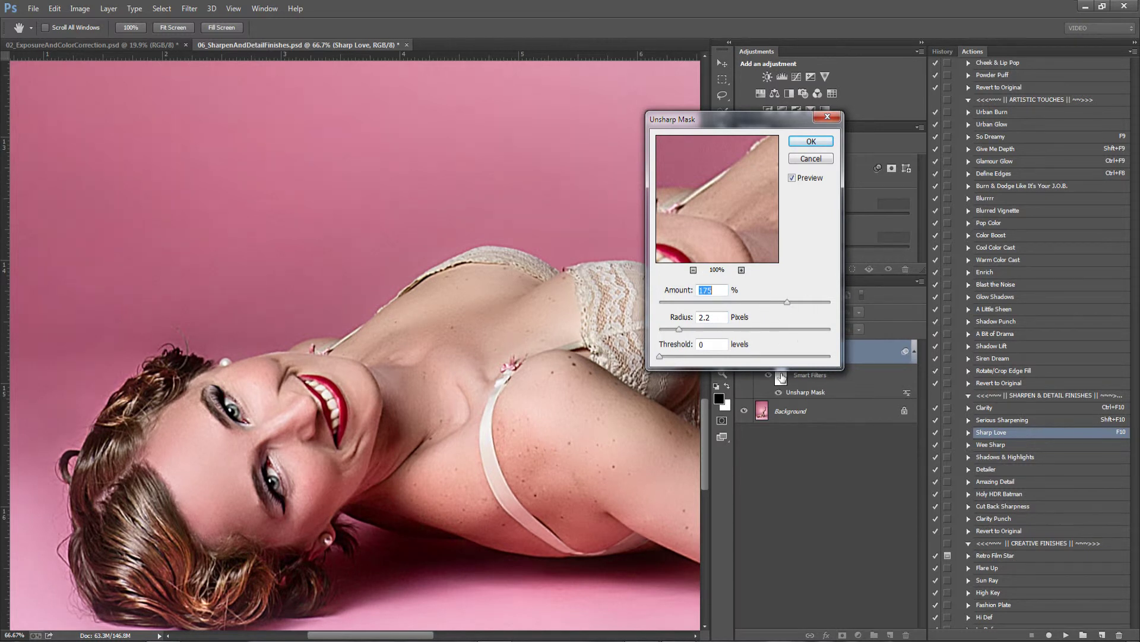
click(812, 141)
Step: Compare the photo with and without the adjusted Sharp Love sharpening and revert the image to its original state
click(745, 353)
click(745, 353)
click(745, 353)
click(745, 354)
click(746, 354)
drag(405, 445, 367, 352)
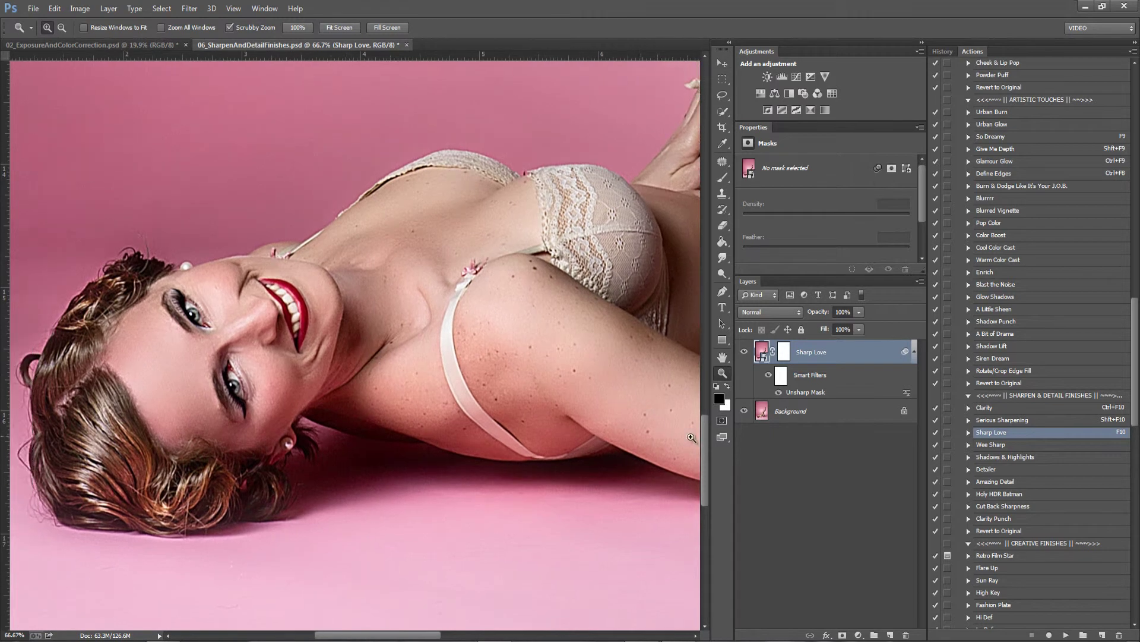
click(745, 353)
click(746, 354)
double_click(726, 352)
key(F12)
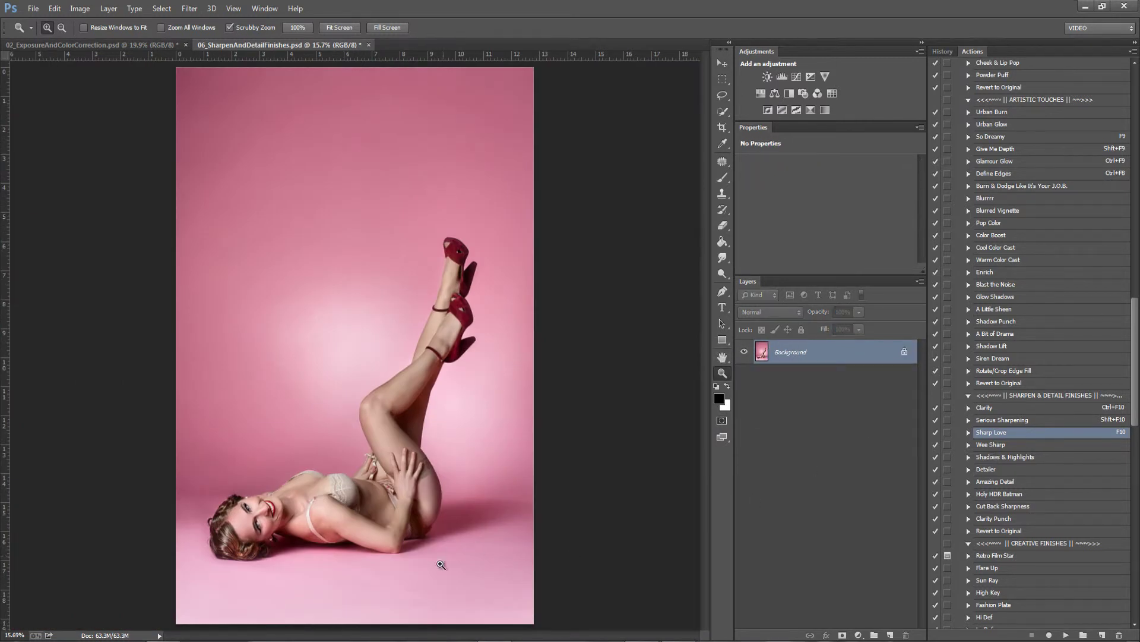
Step: Try the Wee Sharp action on the photo and undo it
click(302, 575)
click(303, 575)
click(314, 580)
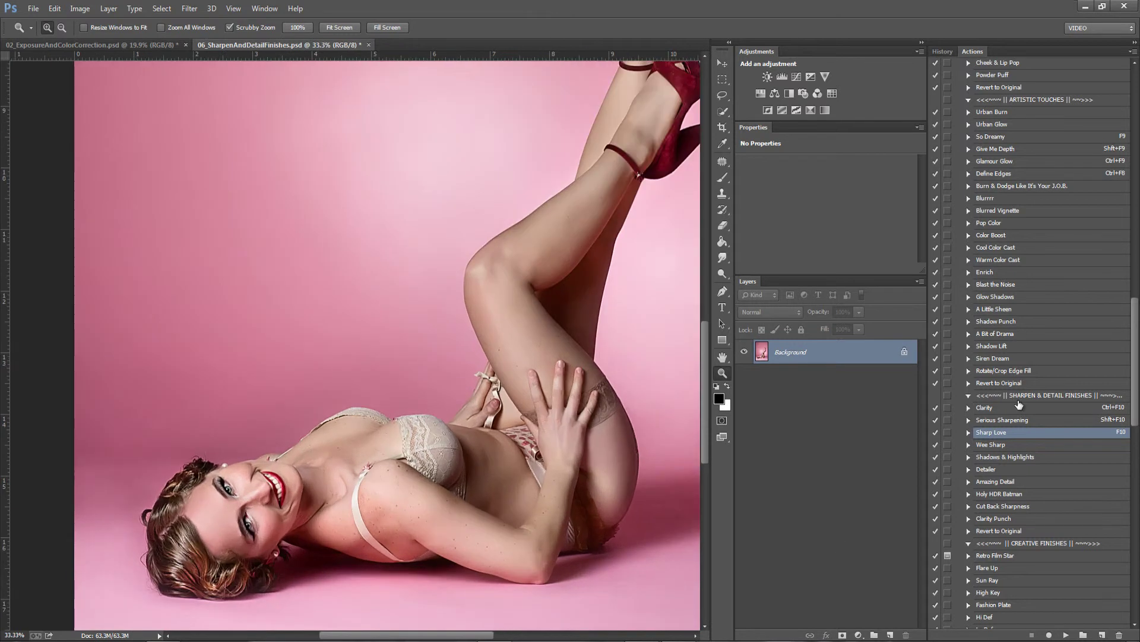
click(993, 447)
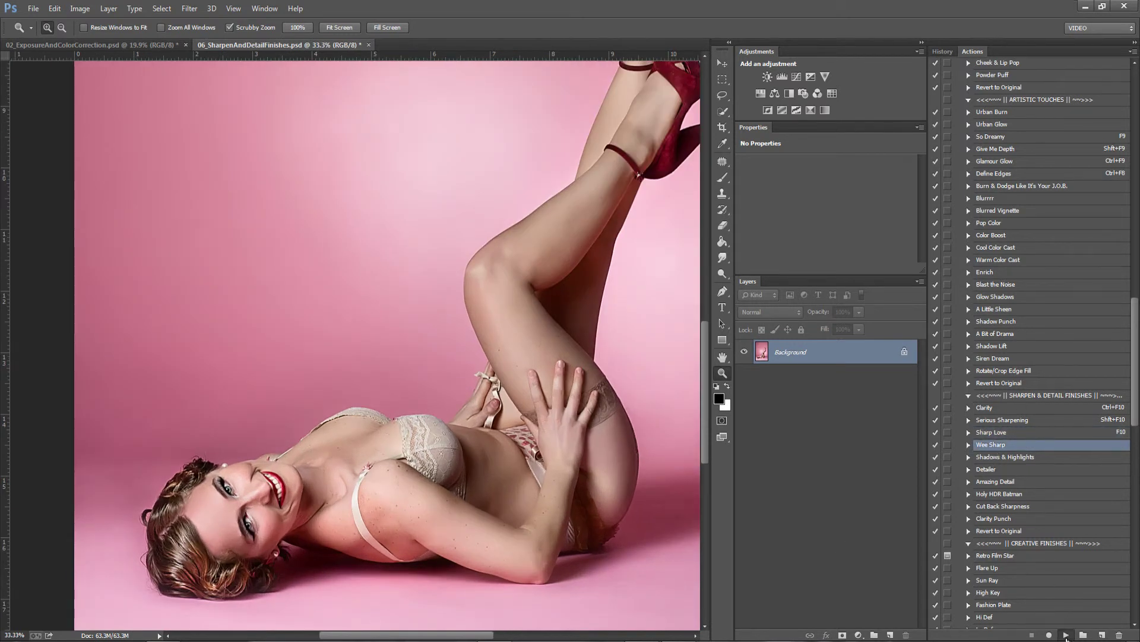
click(1066, 635)
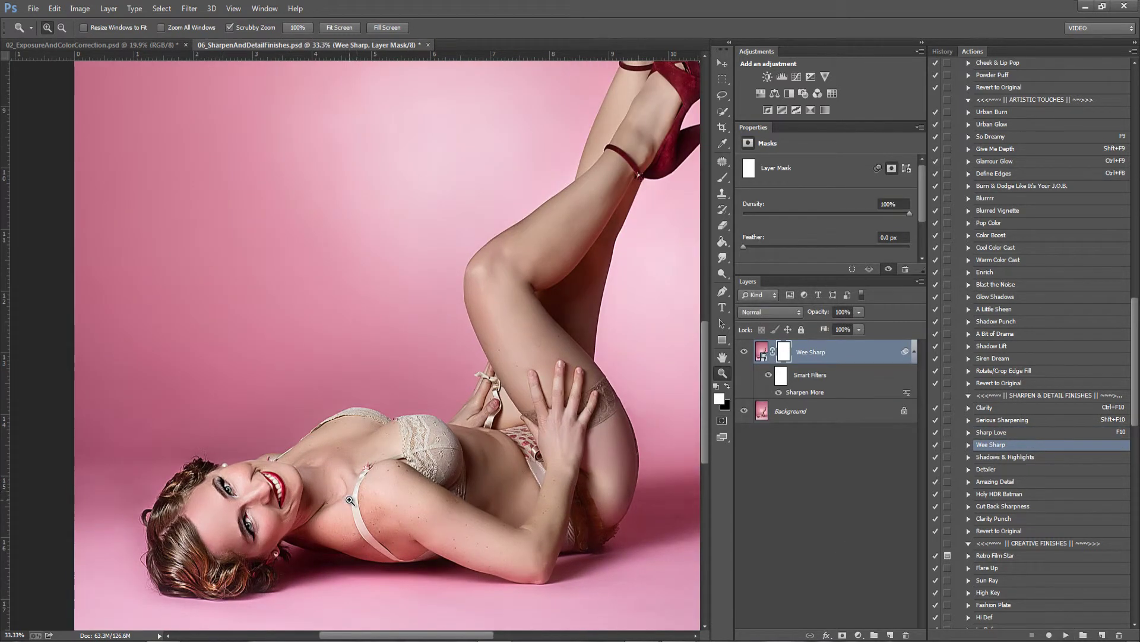
click(216, 548)
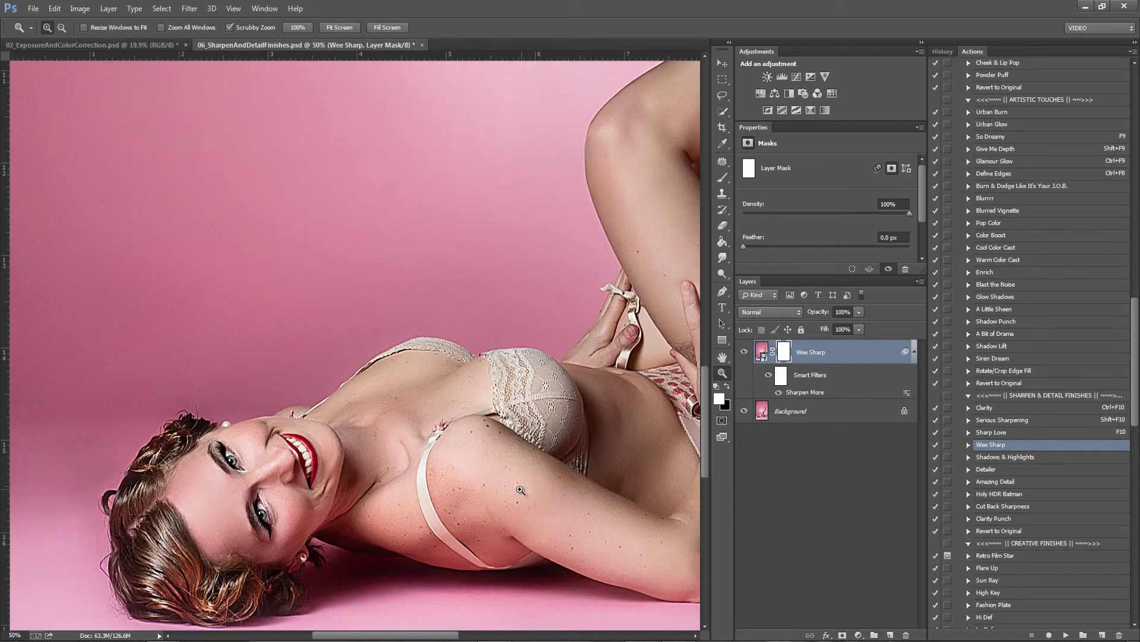
key(ctrl+alt+z)
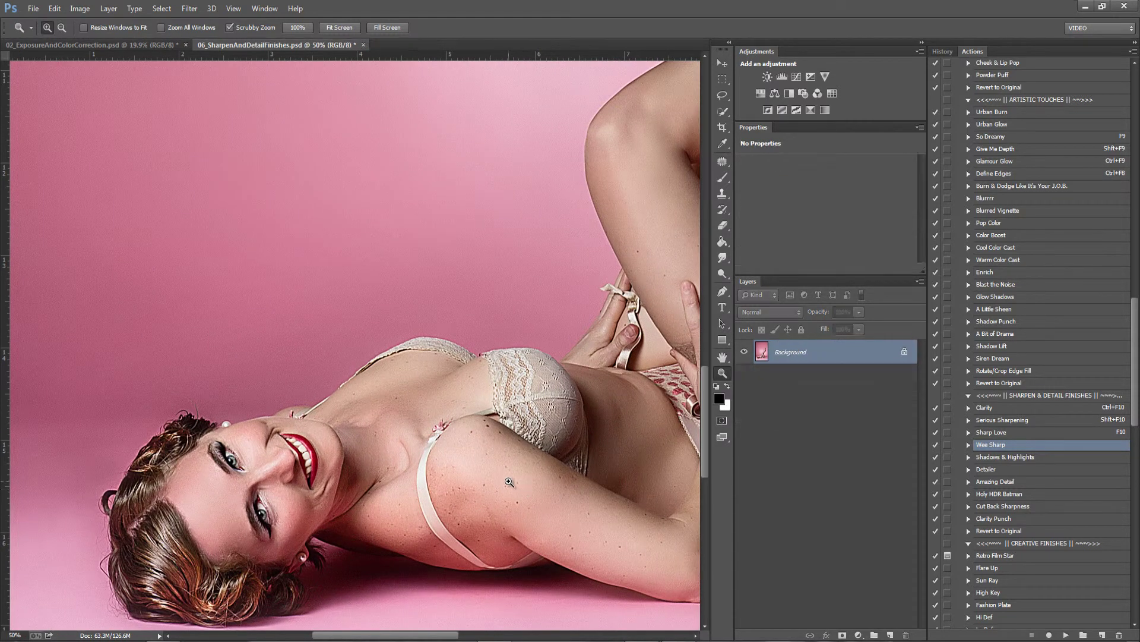
Step: Run the Shadows & Highlights action on the photo
click(1003, 458)
click(1067, 635)
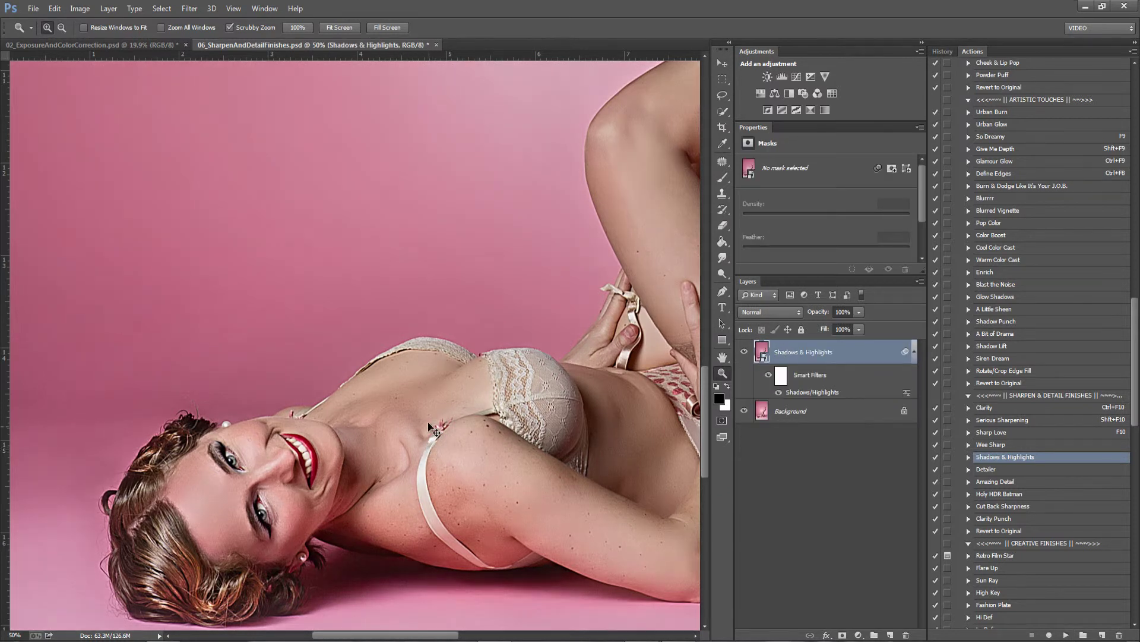
Step: Compare the whole photo with and without the Shadows & Highlights layer
key(ctrl+0)
click(745, 353)
click(745, 353)
click(745, 352)
click(745, 353)
click(745, 353)
click(745, 352)
click(745, 353)
click(745, 353)
click(745, 352)
click(745, 353)
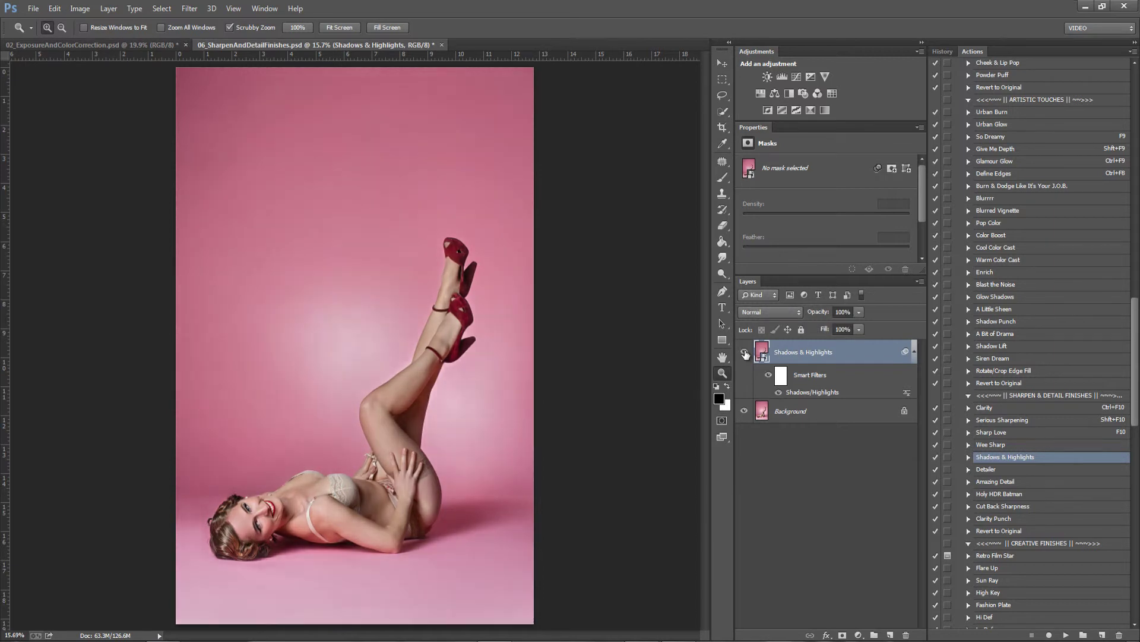
Step: In the Shadows/Highlights filter's extended options, set shadows amount to 59%, shadows tonal width to 11% and highlights amount to 38%
click(331, 567)
click(331, 568)
double_click(817, 392)
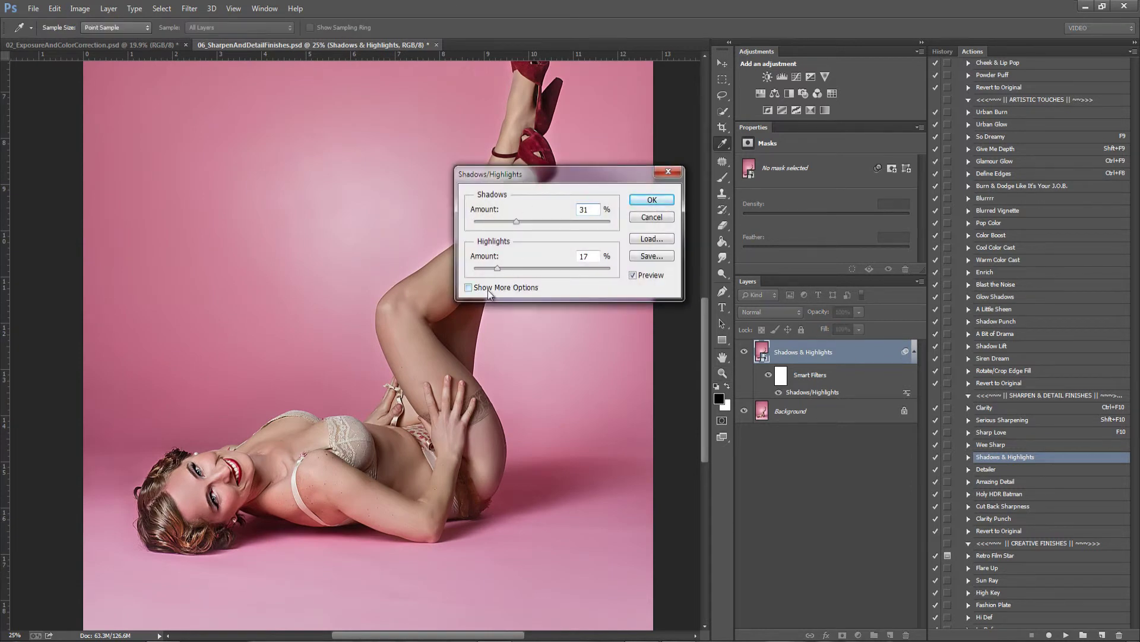
click(486, 288)
drag(538, 322, 525, 323)
drag(538, 224, 490, 252)
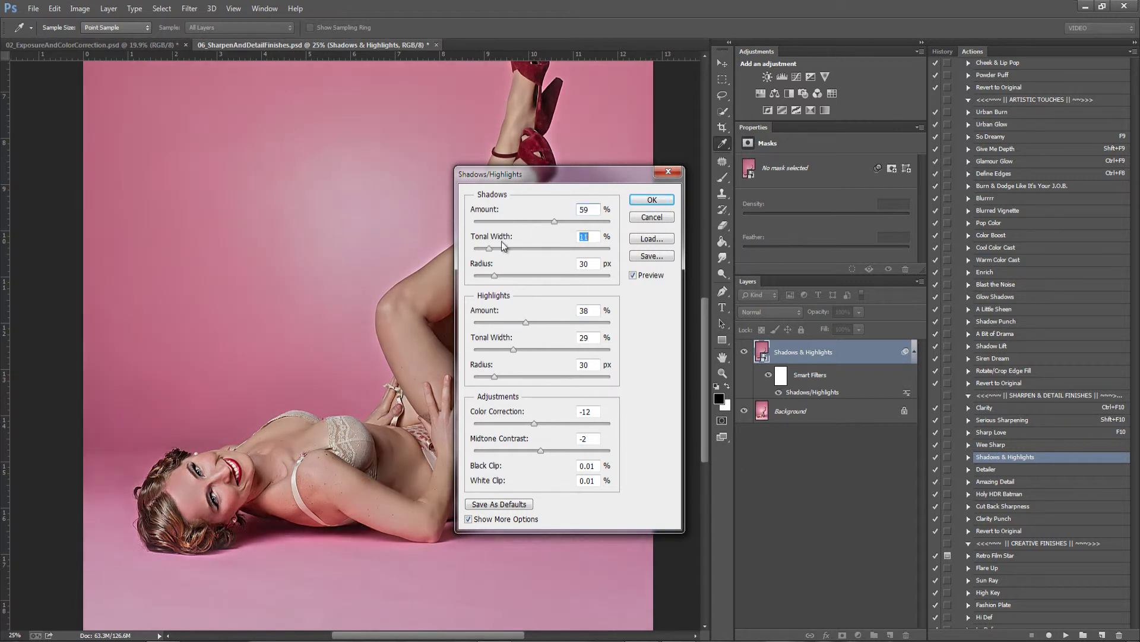
Step: Set the filter's highlights amount to 21%, color correction to -25 and midtone contrast to -48, and apply the settings
mouse_move(501, 325)
mouse_down()
mouse_move(578, 326)
mouse_move(490, 328)
mouse_move(547, 334)
mouse_move(501, 339)
mouse_up()
drag(534, 424, 514, 465)
drag(561, 422, 520, 445)
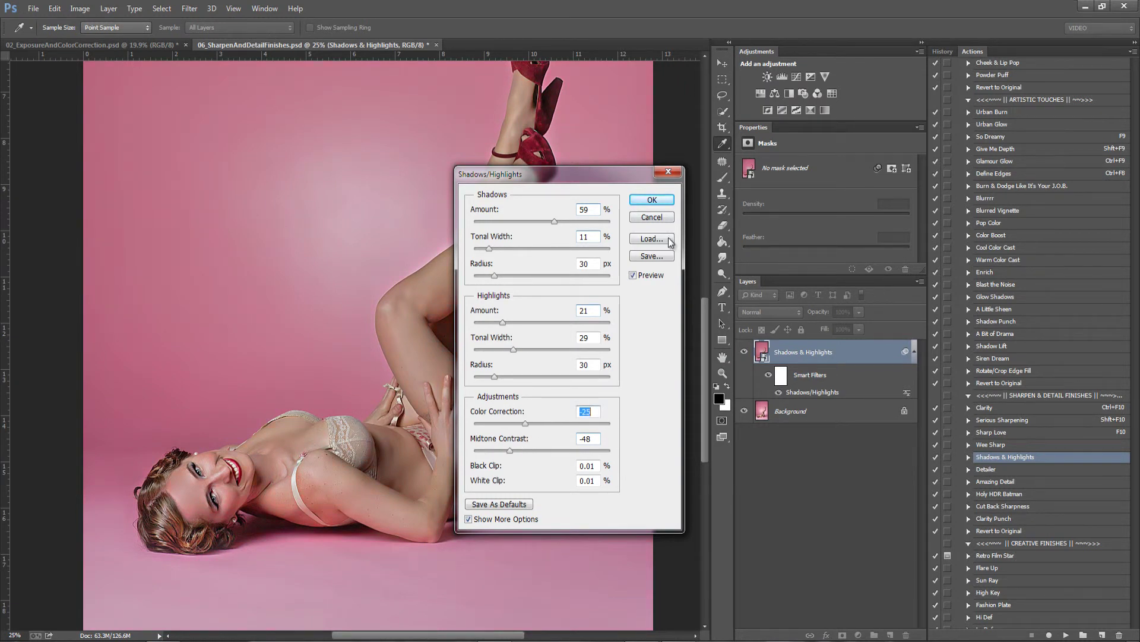
click(653, 200)
Step: Compare the photo with and without the adjusted Shadows & Highlights layer, both zoomed in and as a whole
key(z)
click(743, 354)
click(743, 355)
click(743, 355)
click(743, 355)
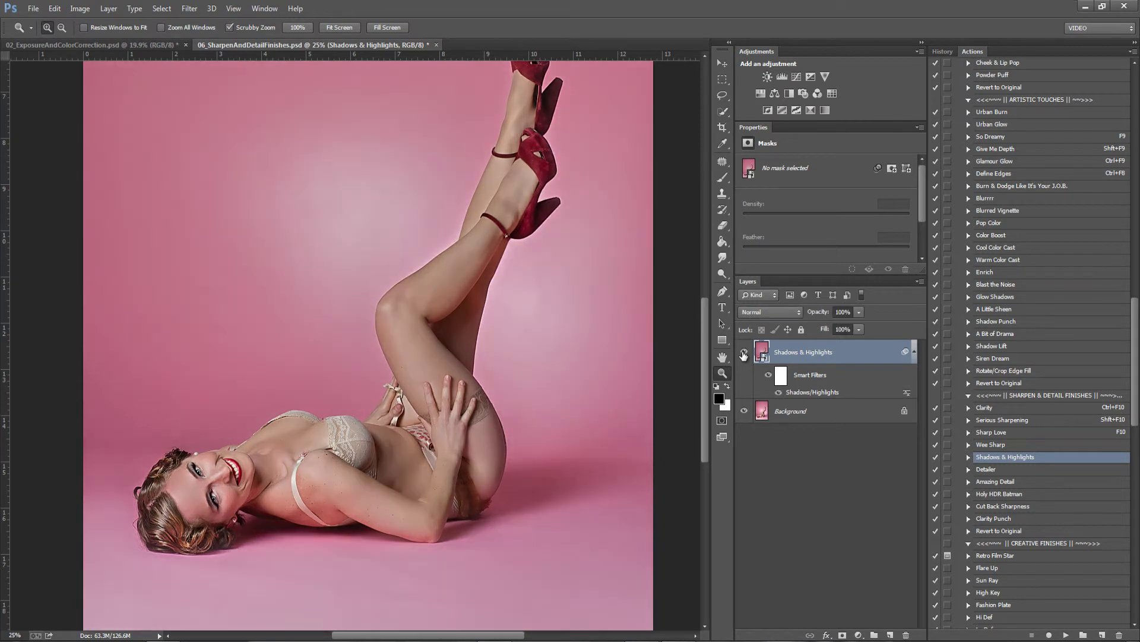
key(ctrl+0)
click(744, 354)
click(743, 355)
click(744, 355)
click(744, 355)
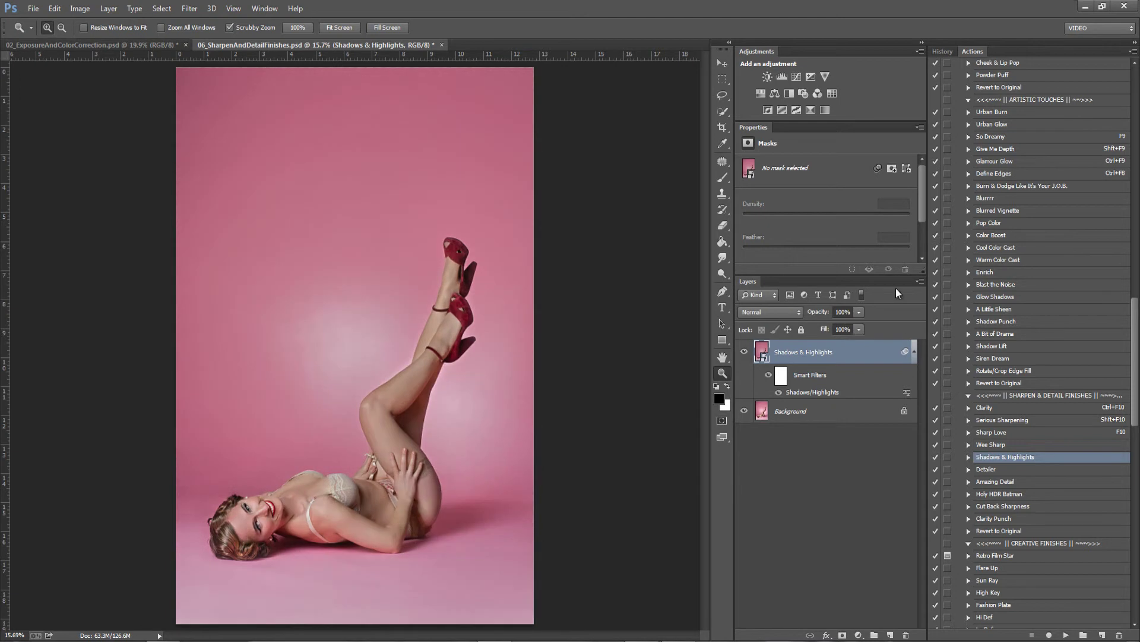
Step: Lower the Shadows & Highlights layer's opacity to 45% and check it against the original photo
drag(859, 313, 826, 344)
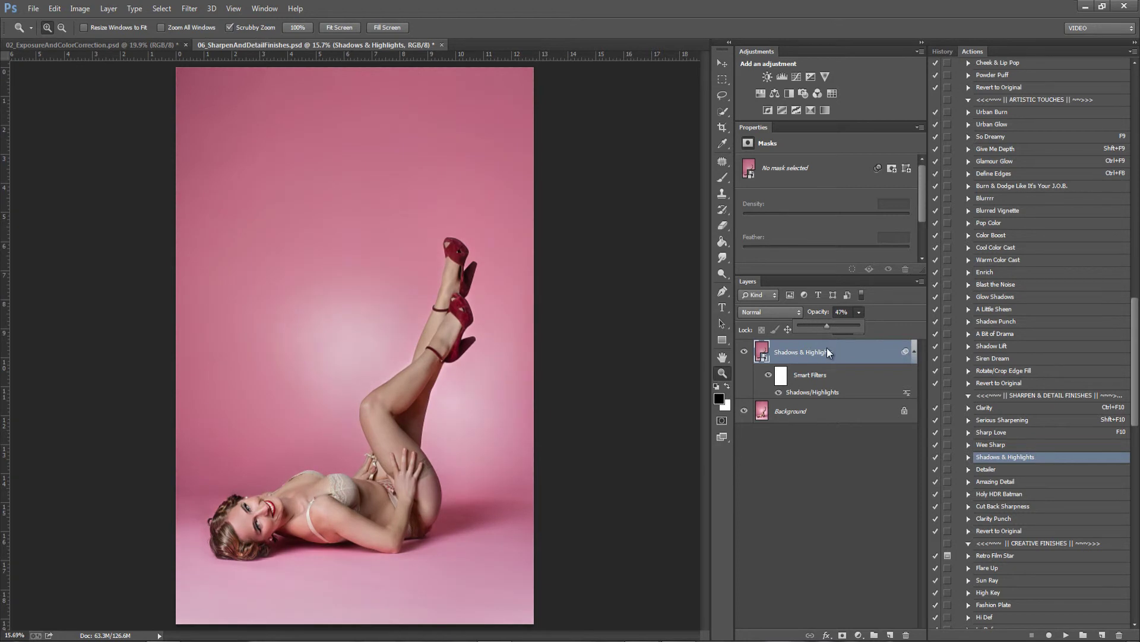
click(743, 351)
click(744, 351)
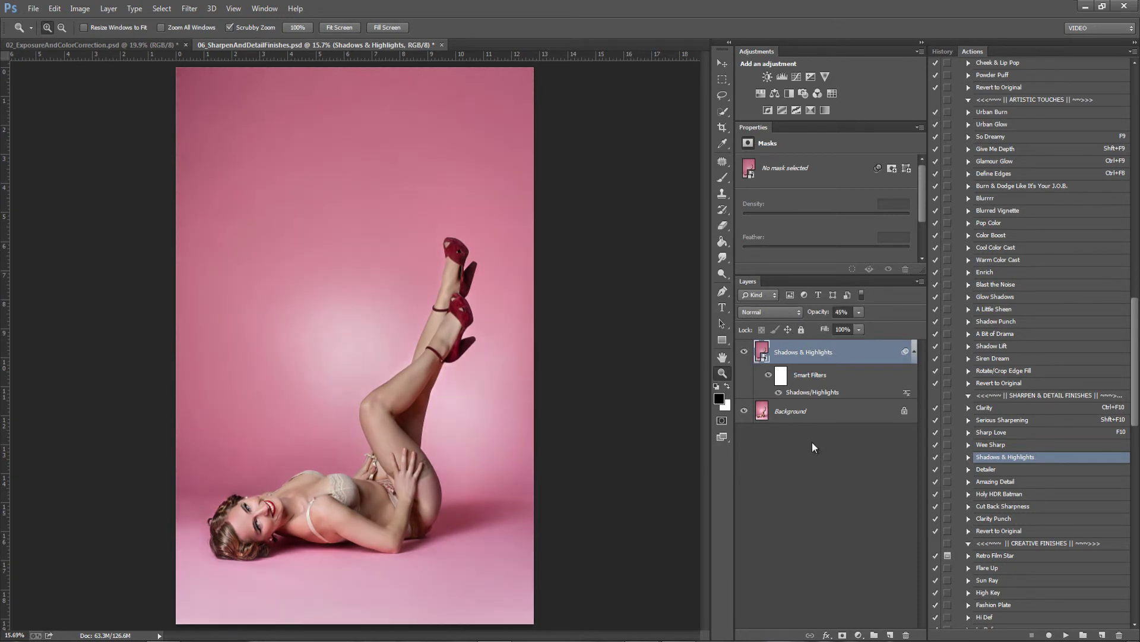
Step: Merge the Shadows & Highlights layer into the background and run the Brighten Brush action
key(ctrl+e)
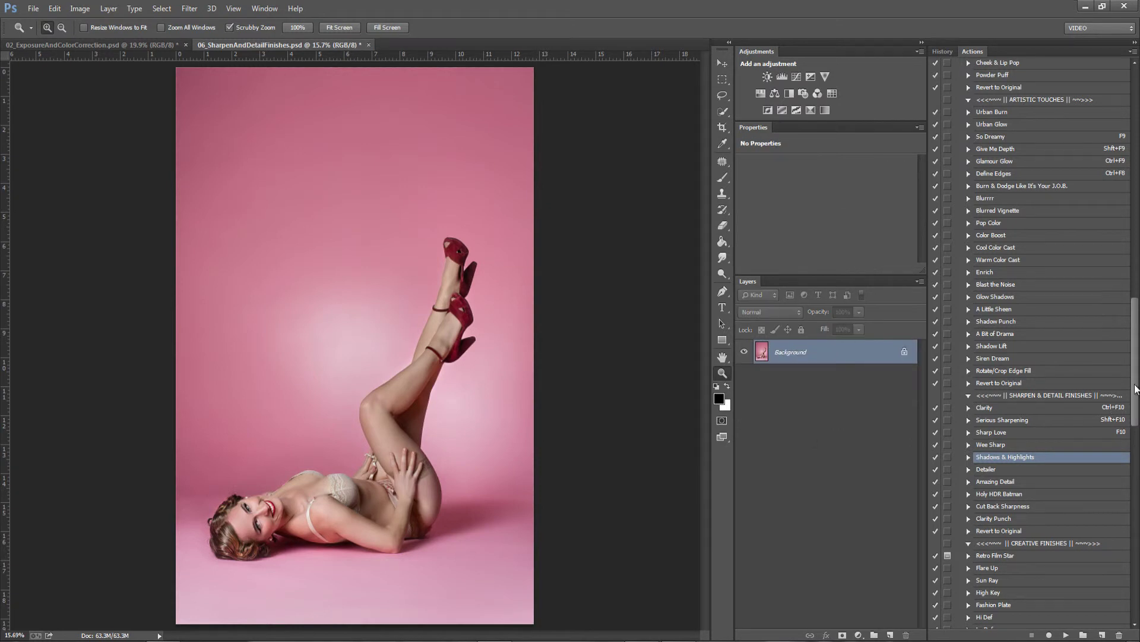
drag(1135, 385, 1134, 214)
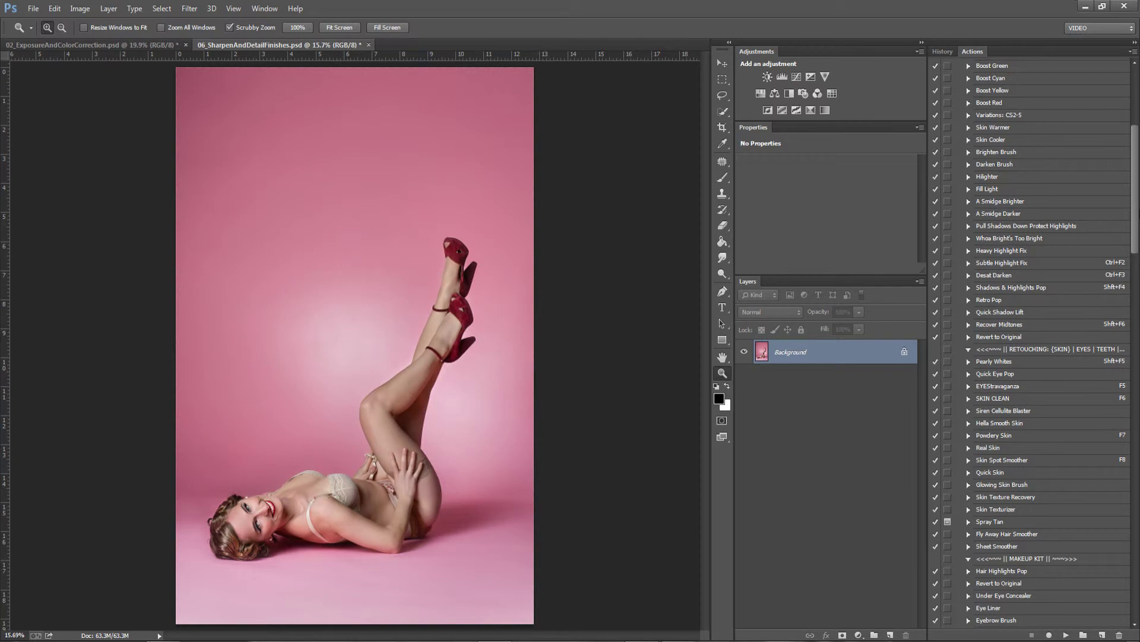
scroll(1009, 220, up, 3)
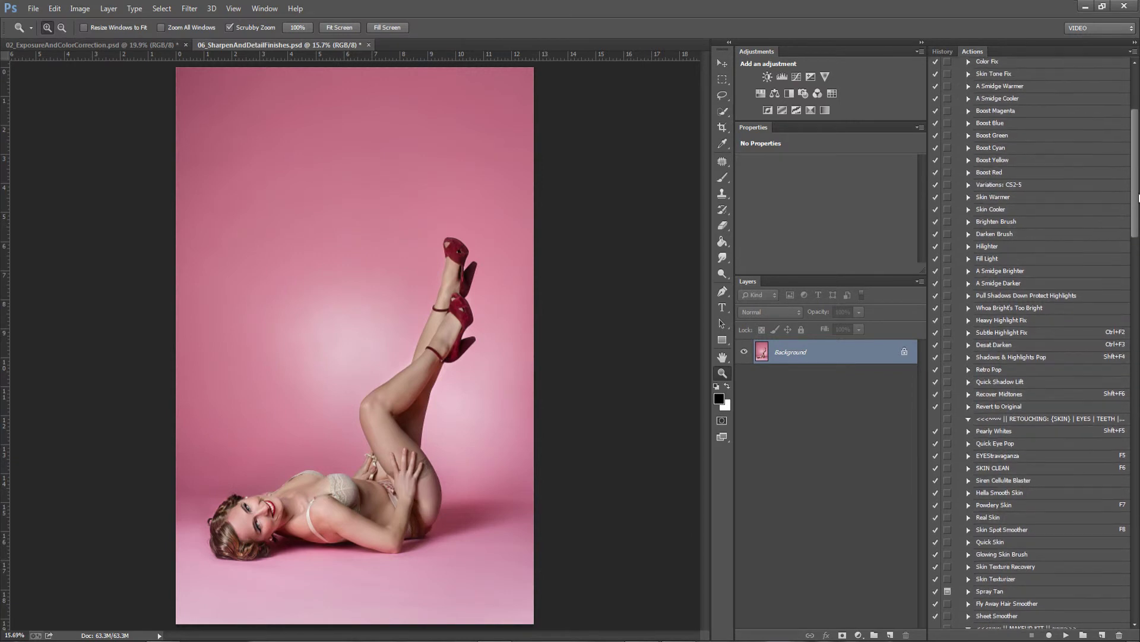
click(1007, 221)
click(1066, 635)
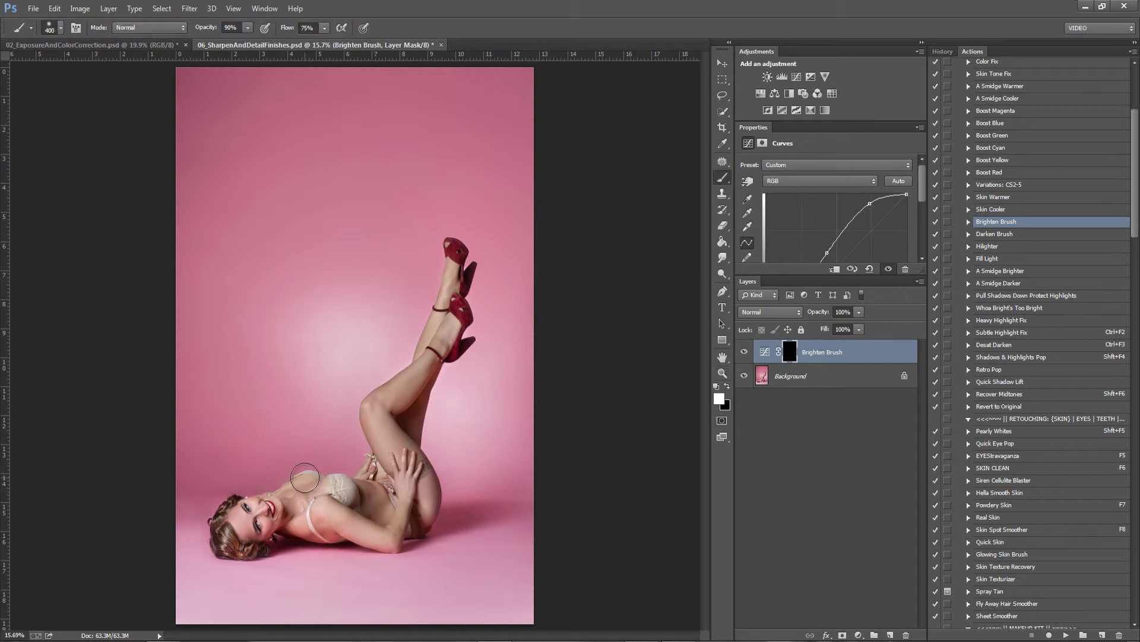
Step: Paint brightening onto the Brighten Brush mask over the model and the surrounding backdrop with a 1000 px brush at 40% opacity
key(bracketright)
key(bracketright)
key(bracketright)
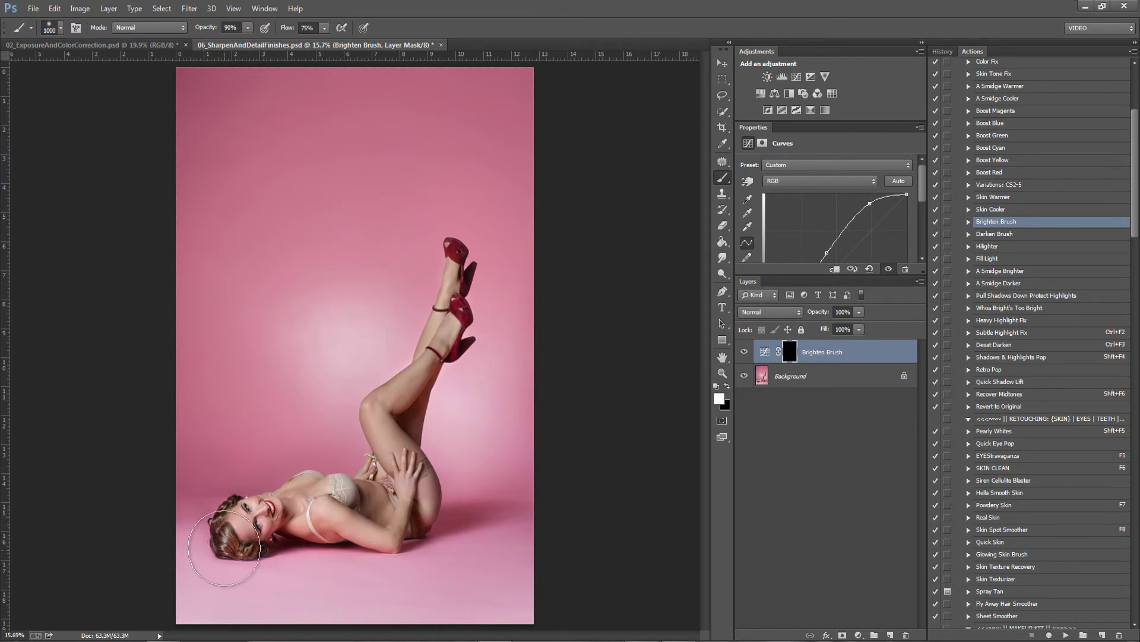
key(4)
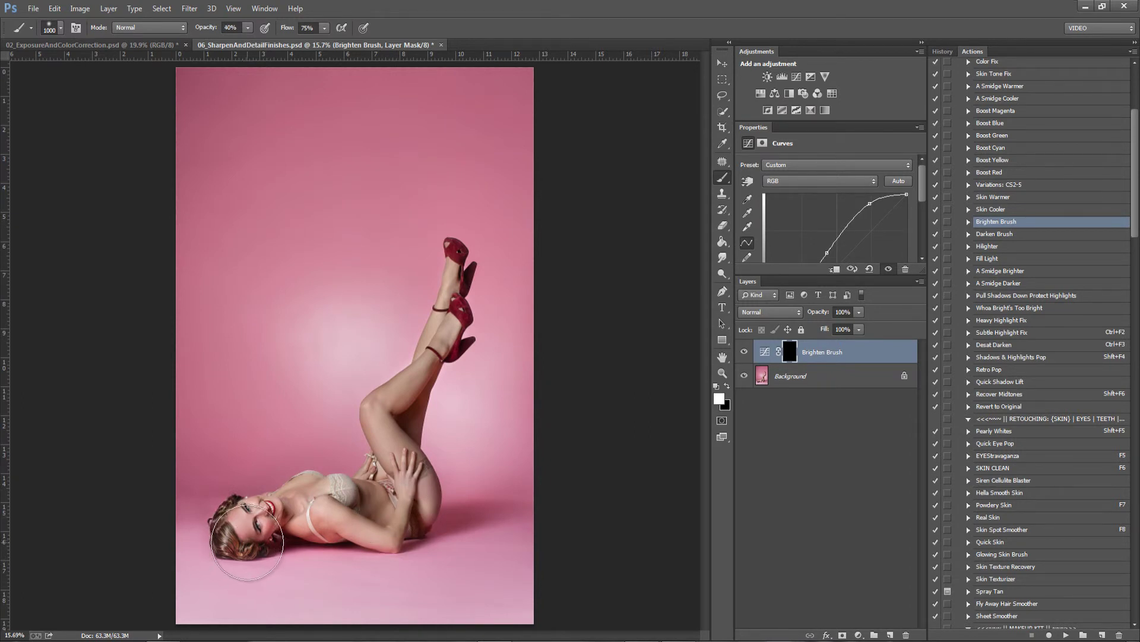
mouse_move(241, 535)
mouse_down()
mouse_move(256, 518)
mouse_move(386, 549)
mouse_move(445, 426)
mouse_move(460, 249)
mouse_move(440, 349)
mouse_move(490, 538)
mouse_move(372, 550)
mouse_move(516, 611)
mouse_move(337, 467)
mouse_move(484, 509)
mouse_move(224, 458)
mouse_move(202, 505)
mouse_up()
drag(484, 445, 458, 496)
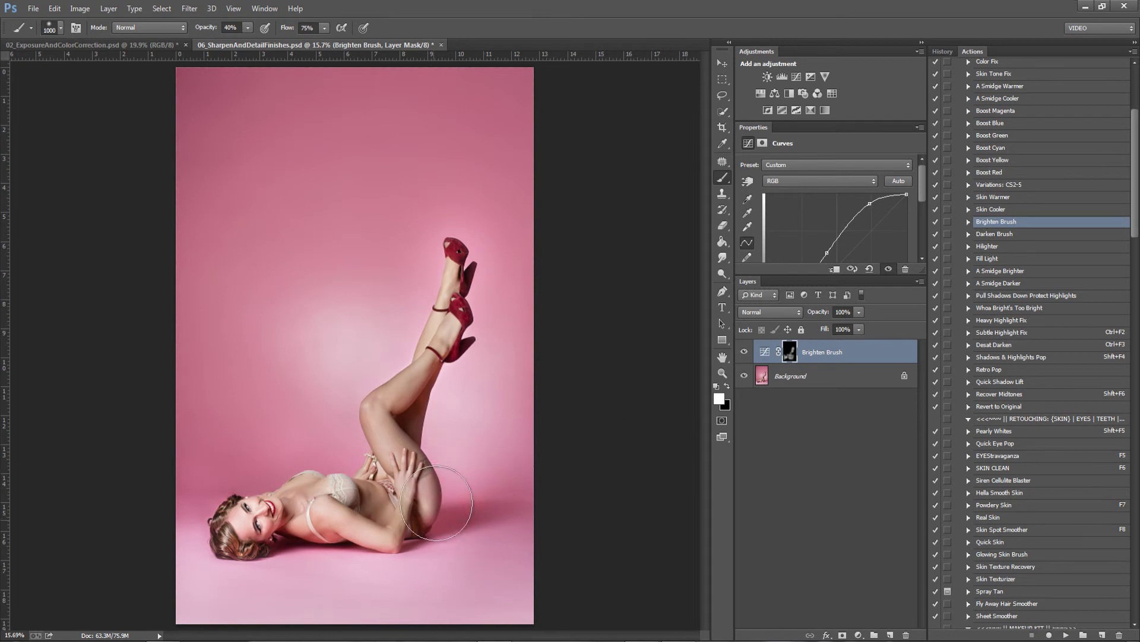
Step: Lower the Brighten Brush layer's opacity to 43% and merge it into the background
mouse_move(829, 325)
mouse_down()
mouse_move(752, 340)
mouse_move(818, 333)
mouse_up()
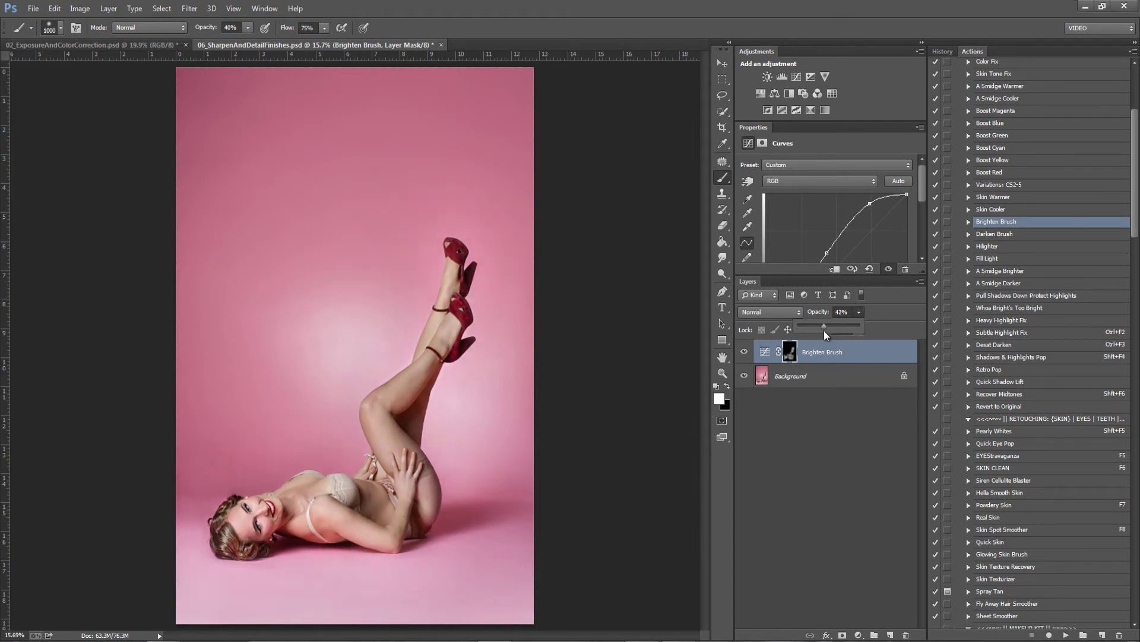
key(ctrl+e)
Step: Run the Detailer action from the Sharpen & Detail Finishes group
drag(1132, 218, 1132, 444)
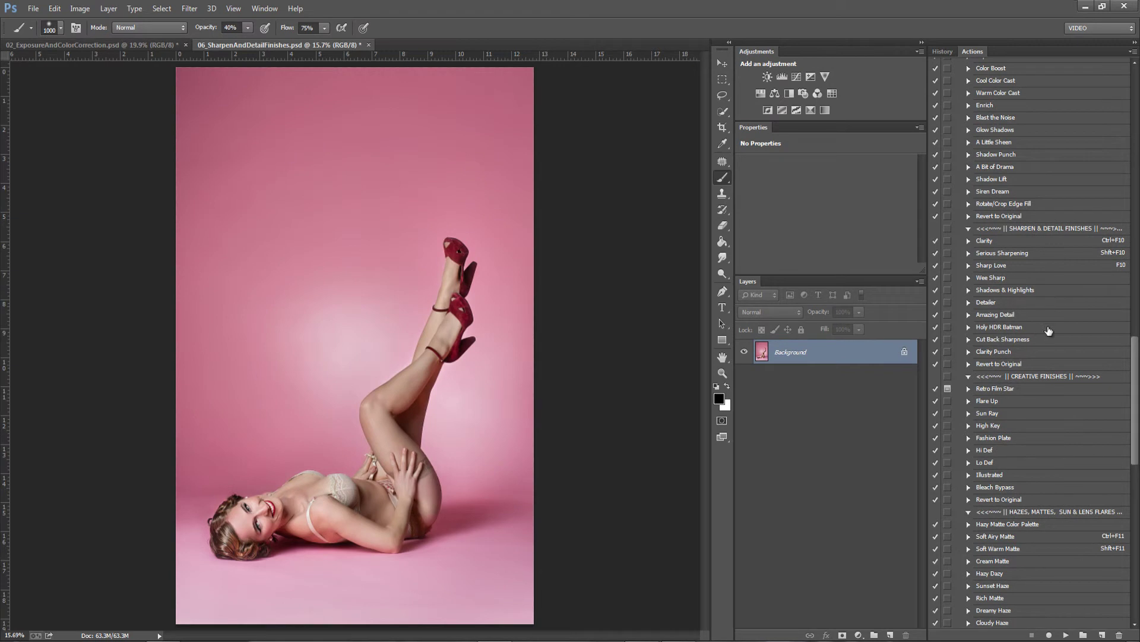
click(989, 304)
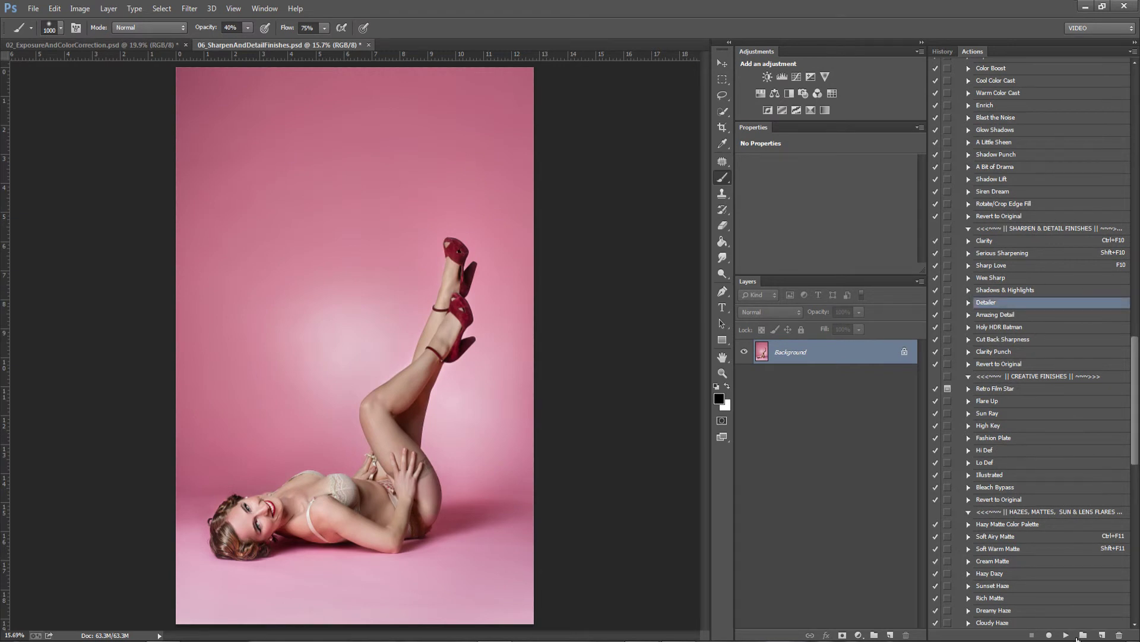
click(1064, 636)
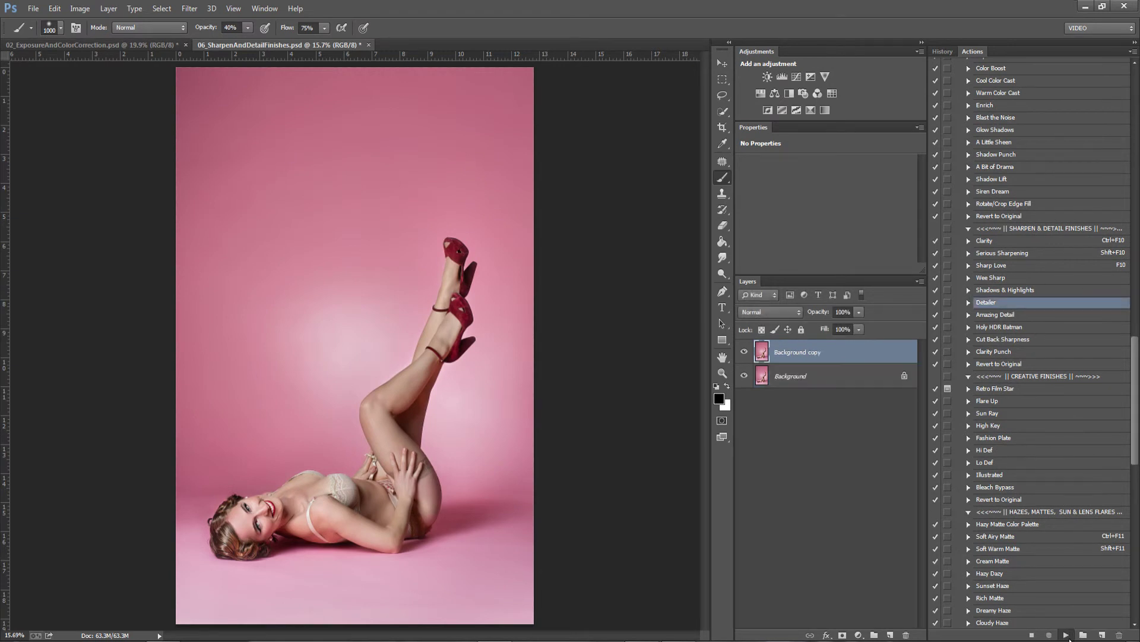
Step: Compare the photo with and without the Detailer layer, and delete that layer
click(744, 351)
click(744, 351)
click(744, 353)
click(745, 353)
click(745, 354)
click(813, 357)
click(744, 352)
key(Delete)
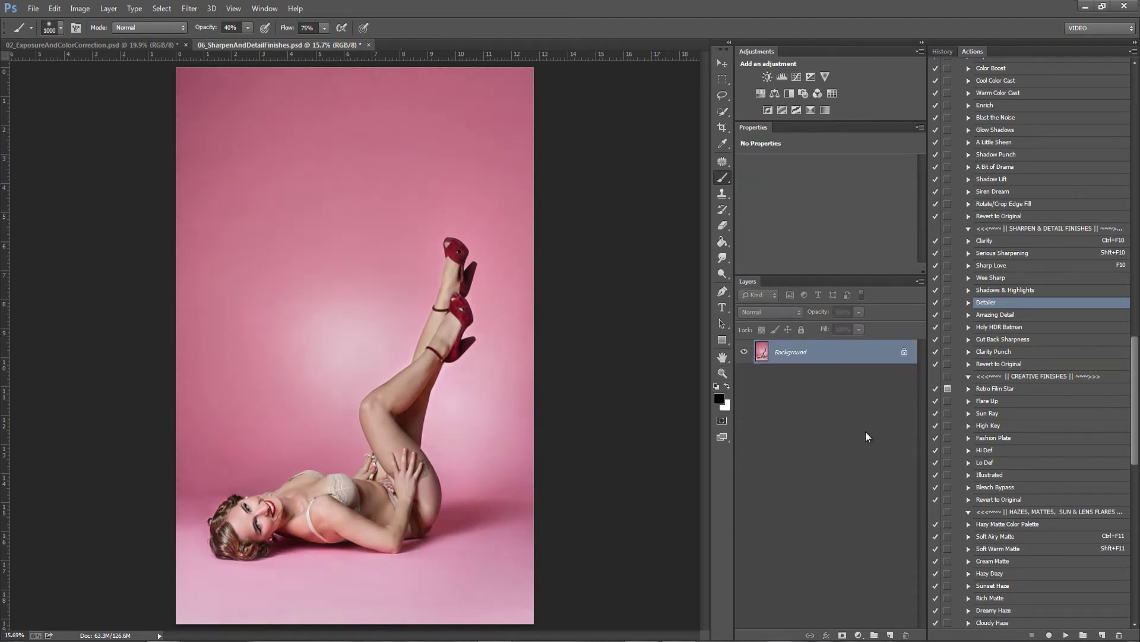
Step: Run the Amazing Detail action and compare the model's face close up with and without the new layer
click(1021, 315)
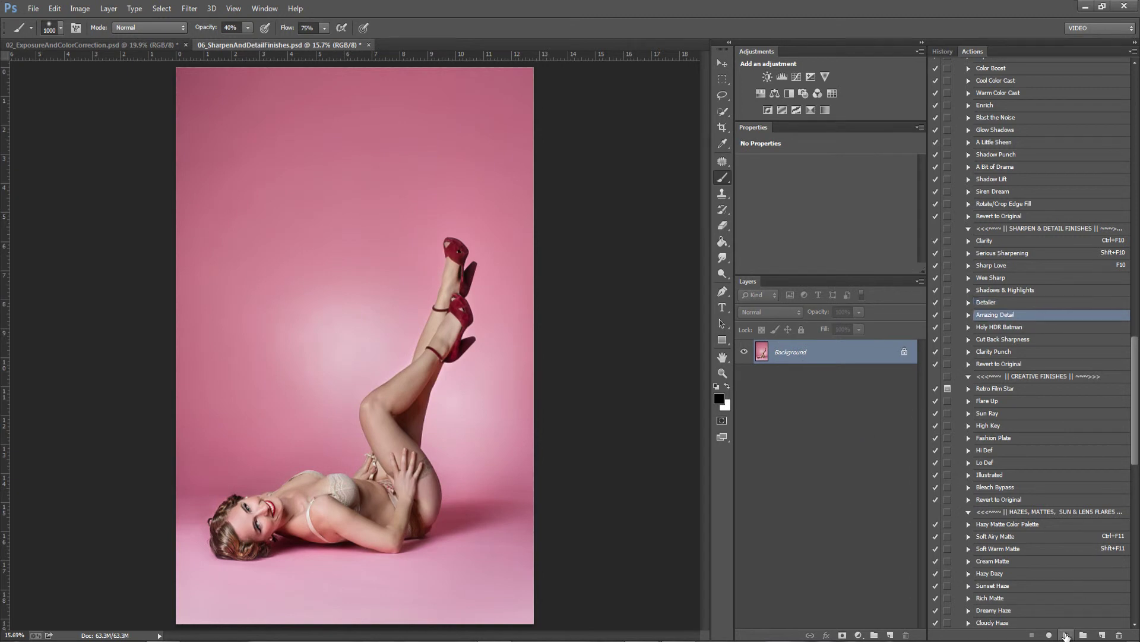
click(1066, 634)
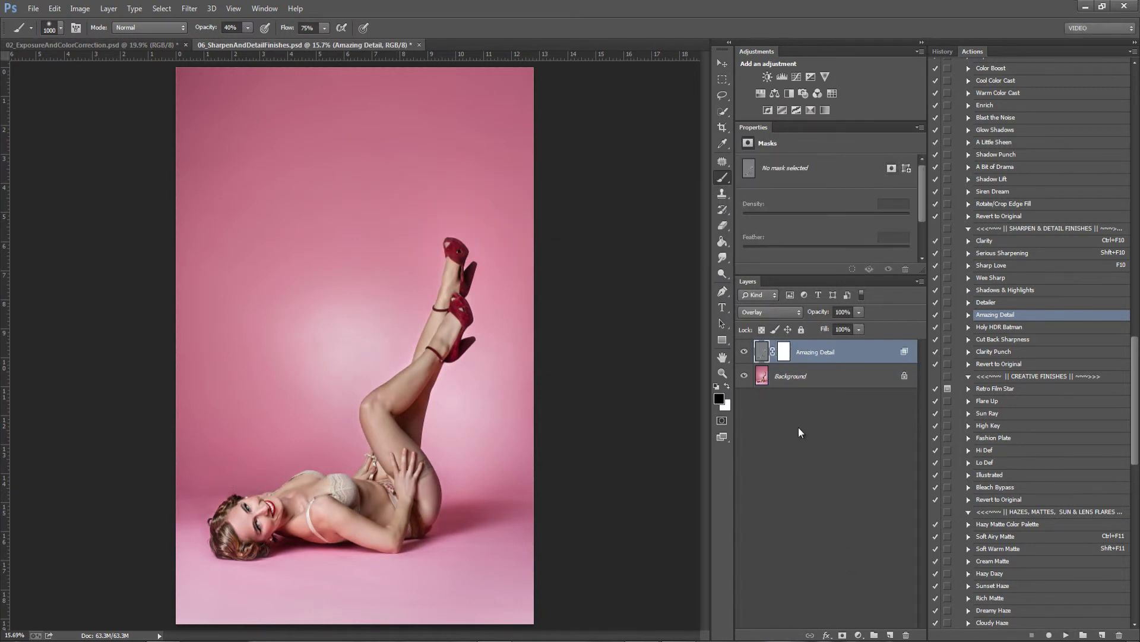
key(z)
drag(256, 585, 395, 456)
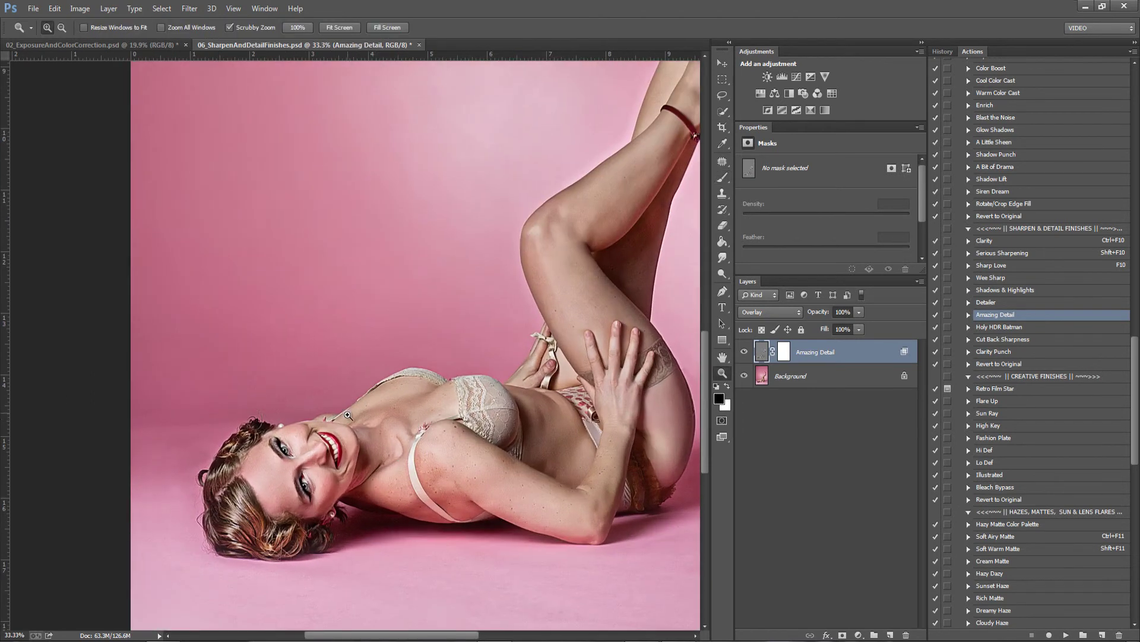
click(356, 503)
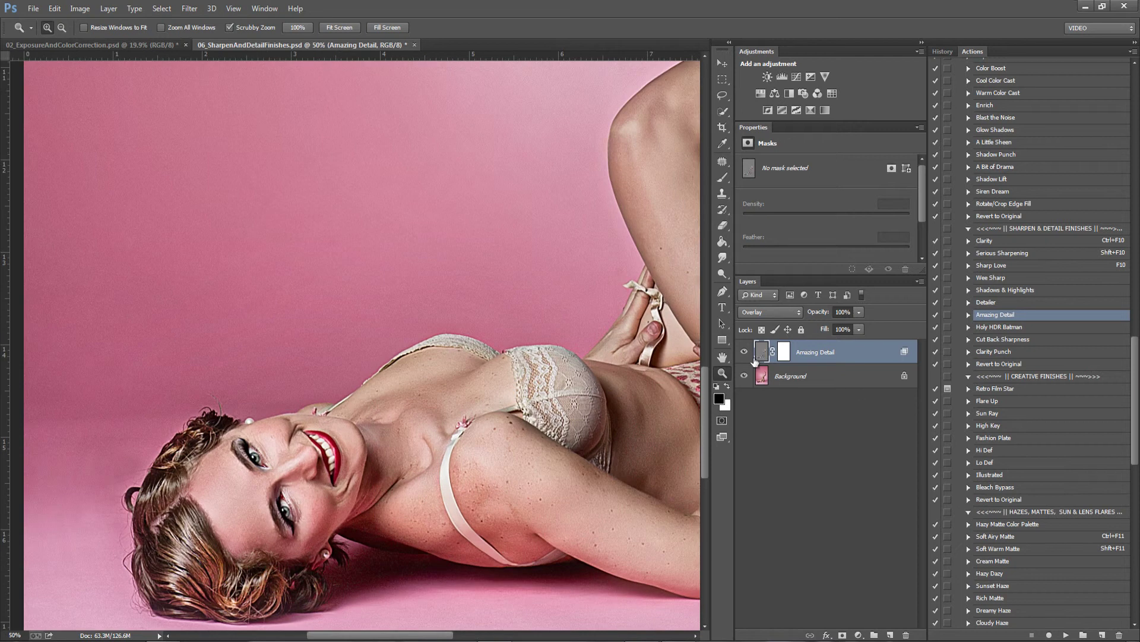
click(744, 353)
click(744, 353)
click(744, 353)
click(744, 353)
click(744, 353)
click(746, 354)
Step: Compare the model's body and legs with and without the Amazing Detail layer at a wider view
alt+click(675, 429)
alt+click(674, 428)
click(573, 408)
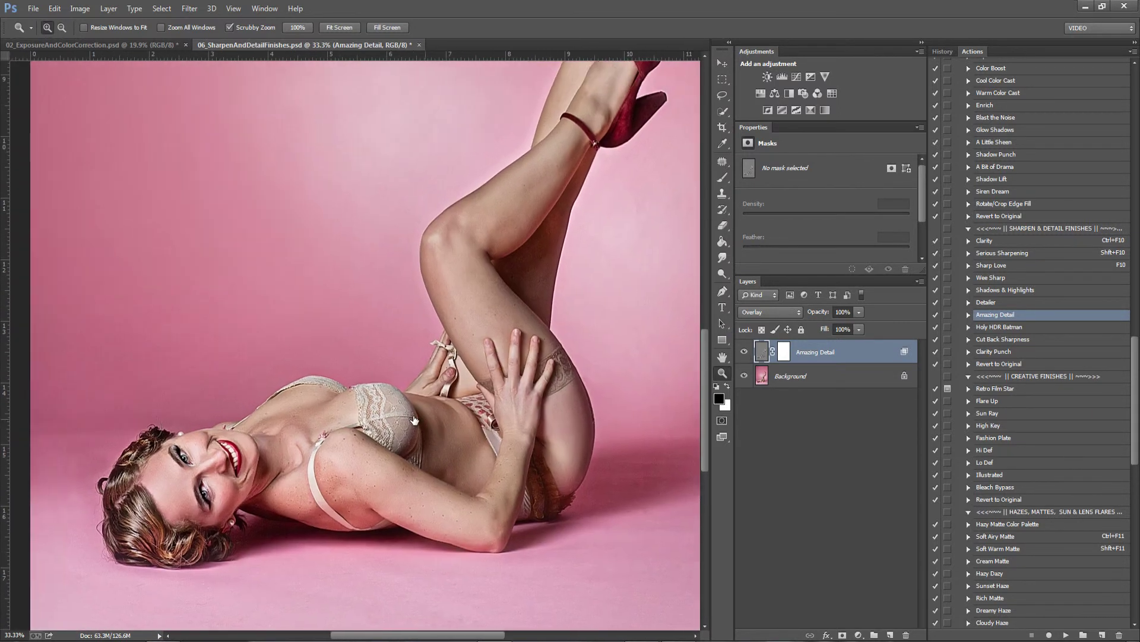
click(746, 354)
click(746, 354)
click(746, 354)
click(745, 354)
click(745, 354)
click(745, 354)
click(745, 354)
click(746, 354)
drag(592, 215, 535, 339)
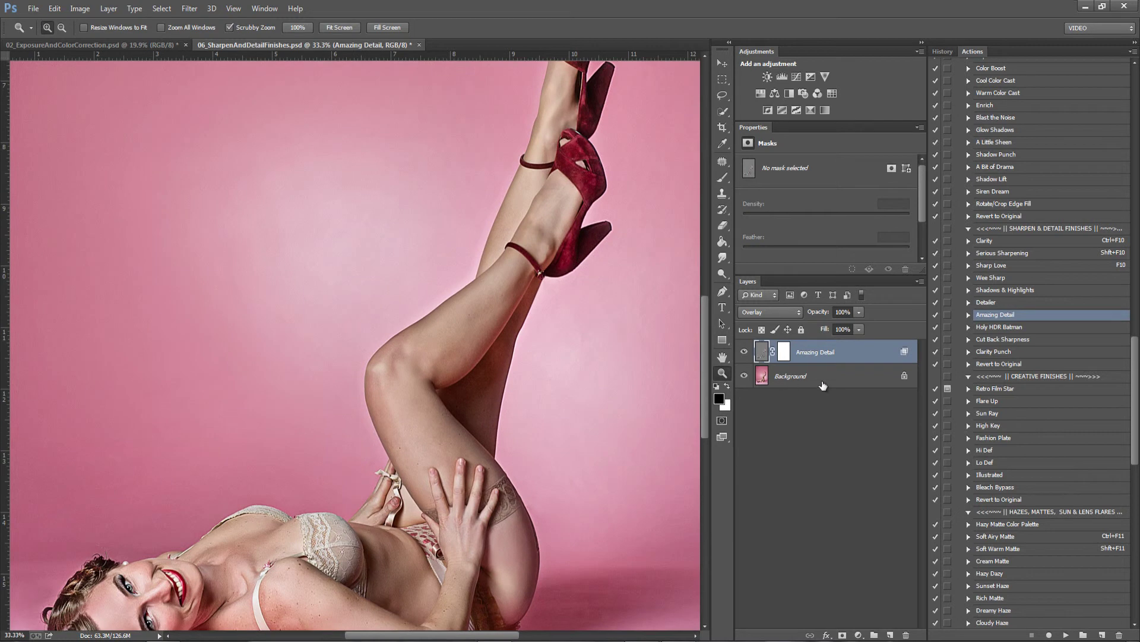
Step: Invert the Amazing Detail layer's mask and paint the detail back over the shoes, legs, body and hair with a 1300 px brush
click(784, 352)
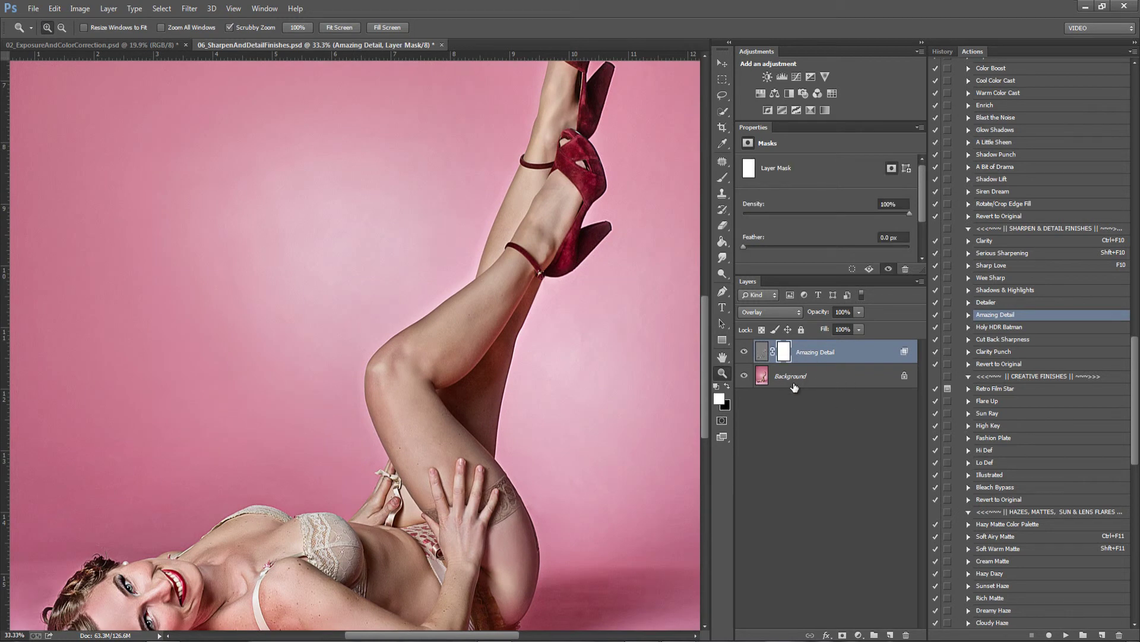
key(ctrl+i)
key(ctrl+0)
key(b)
key(bracketright)
key(bracketright)
mouse_move(461, 244)
mouse_down()
mouse_move(394, 331)
mouse_move(371, 462)
mouse_move(310, 533)
mouse_up()
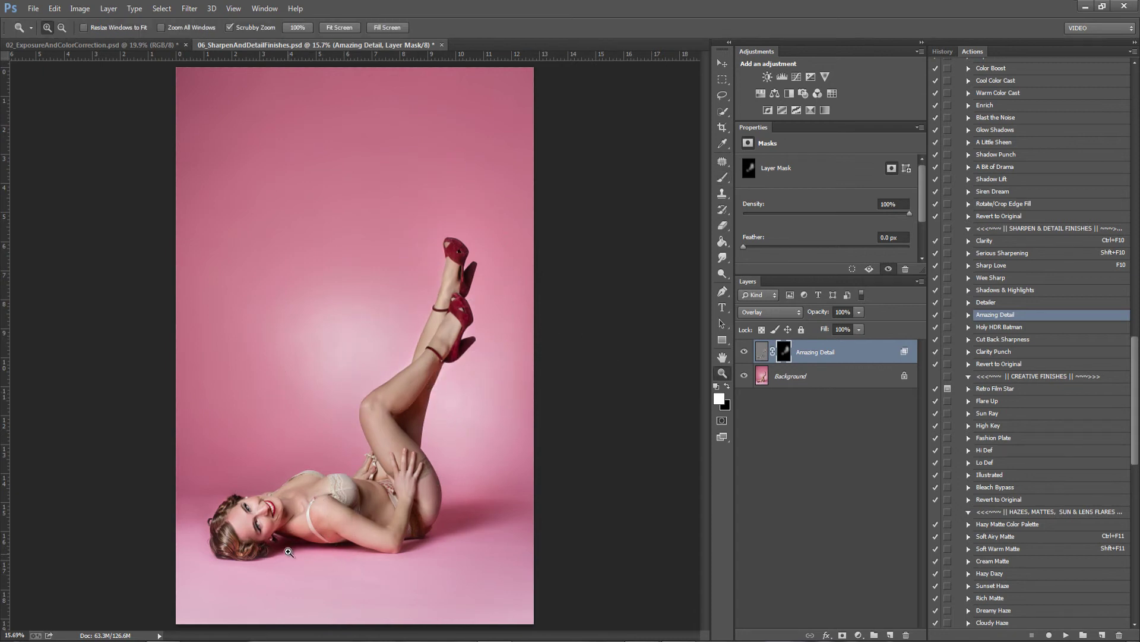
scroll(310, 533, up, 2)
mouse_move(221, 547)
mouse_down()
mouse_move(274, 585)
mouse_move(276, 528)
mouse_up()
Step: Merge the Amazing Detail layer into the background and run the Holy HDR Batman action
key(ctrl+e)
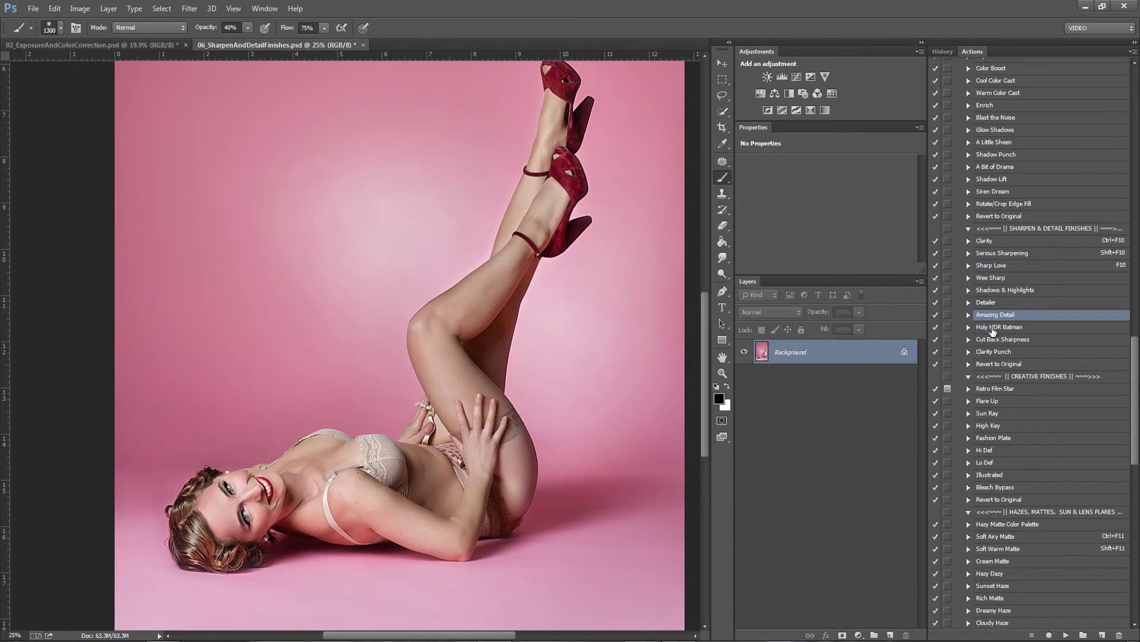
click(995, 327)
click(1066, 635)
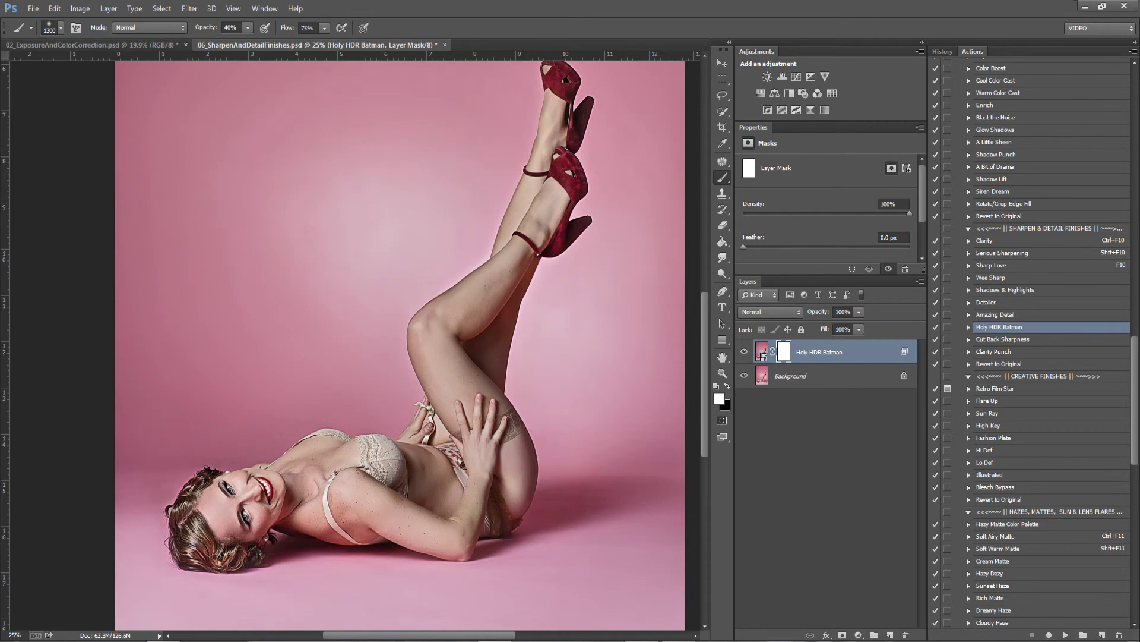
Step: Compare the whole photo with and without the Holy HDR Batman layer
key(ctrl+0)
click(744, 354)
click(744, 354)
click(744, 354)
click(743, 354)
click(744, 355)
click(744, 354)
click(744, 354)
click(744, 354)
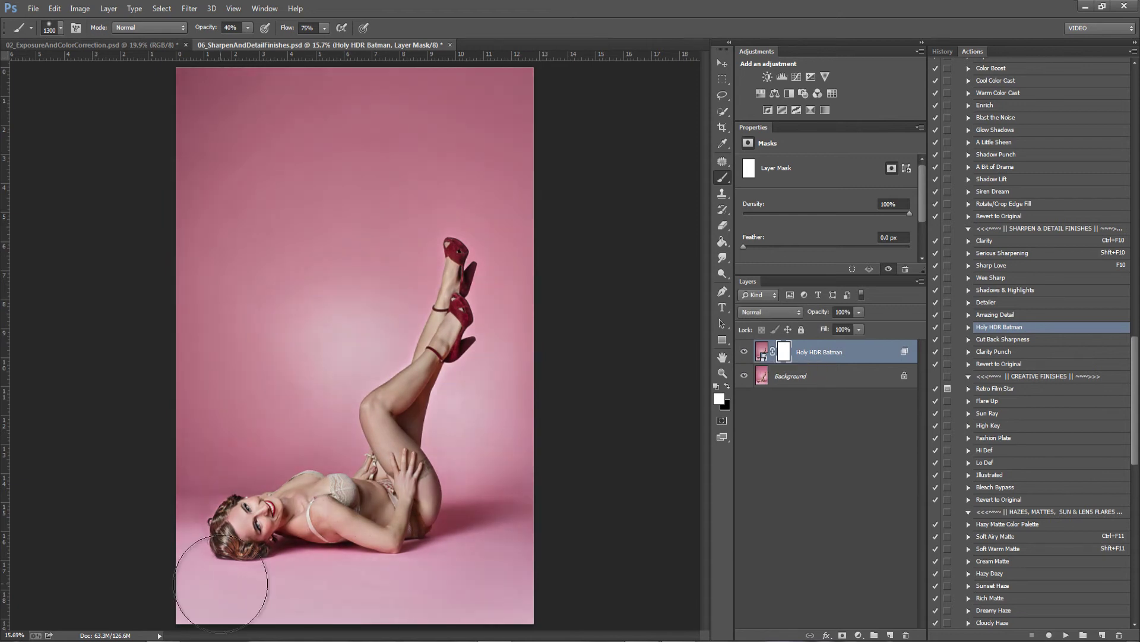
Step: Check the Holy HDR Batman effect closer up on the model and lower the layer's opacity to 20%
key(z)
drag(279, 601, 328, 592)
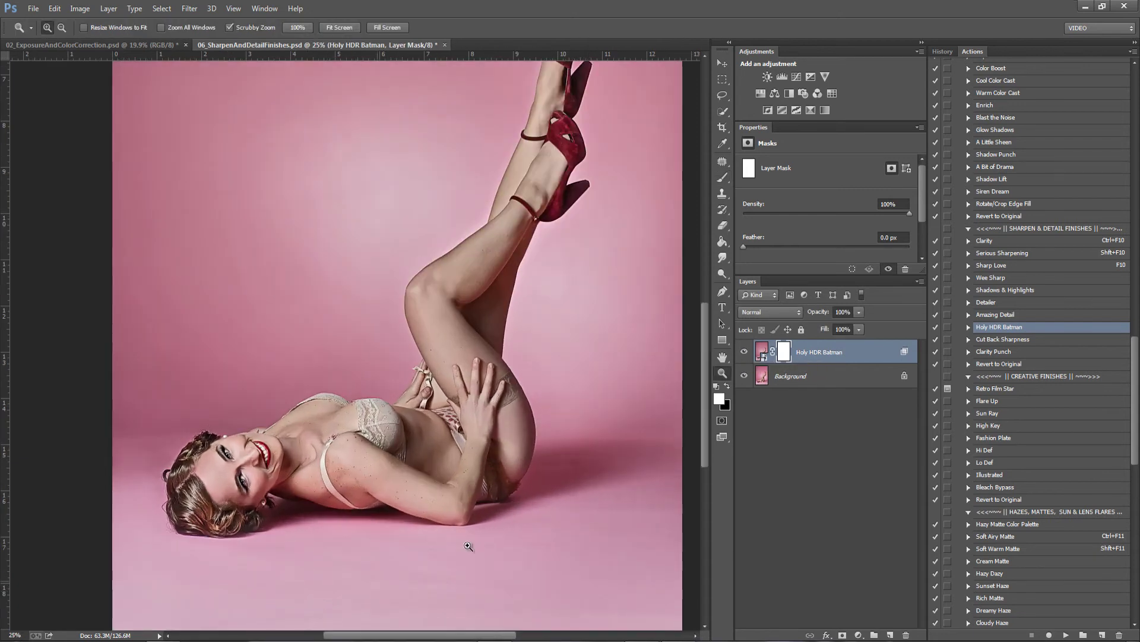
click(744, 354)
click(744, 354)
click(743, 354)
click(743, 354)
click(859, 329)
drag(813, 335, 812, 334)
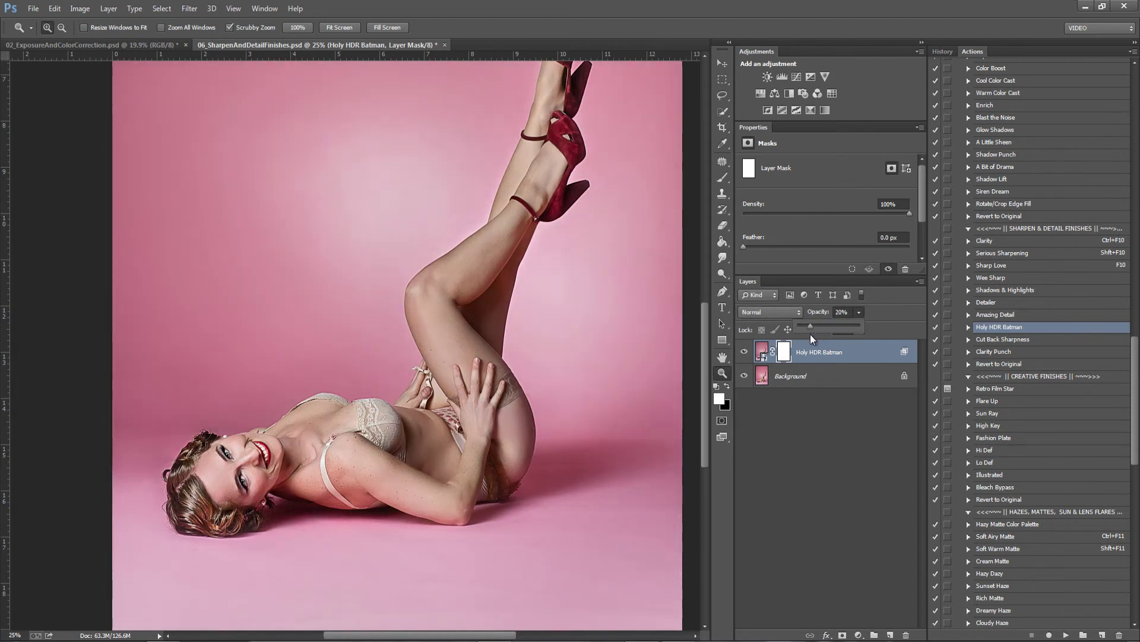
Step: Merge all visible layers into the background and save the file
key(ctrl+shift+e)
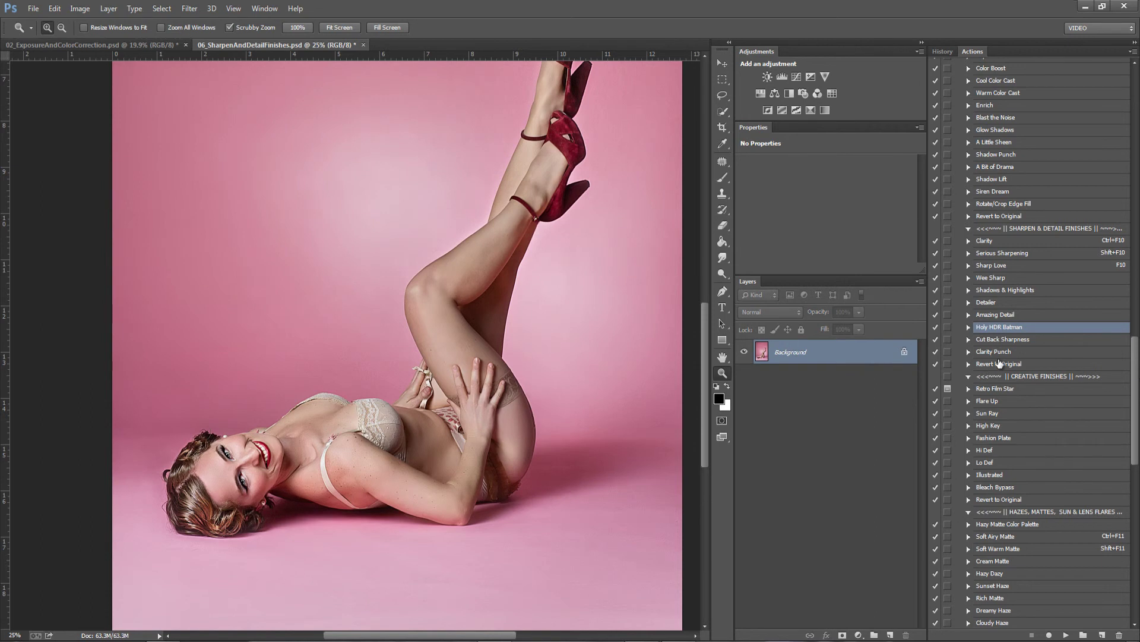
key(ctrl+s)
Step: Run the Cut Back Sharpness action and lower the radius of its Gaussian Blur smart filter while viewing the face up close
click(1038, 342)
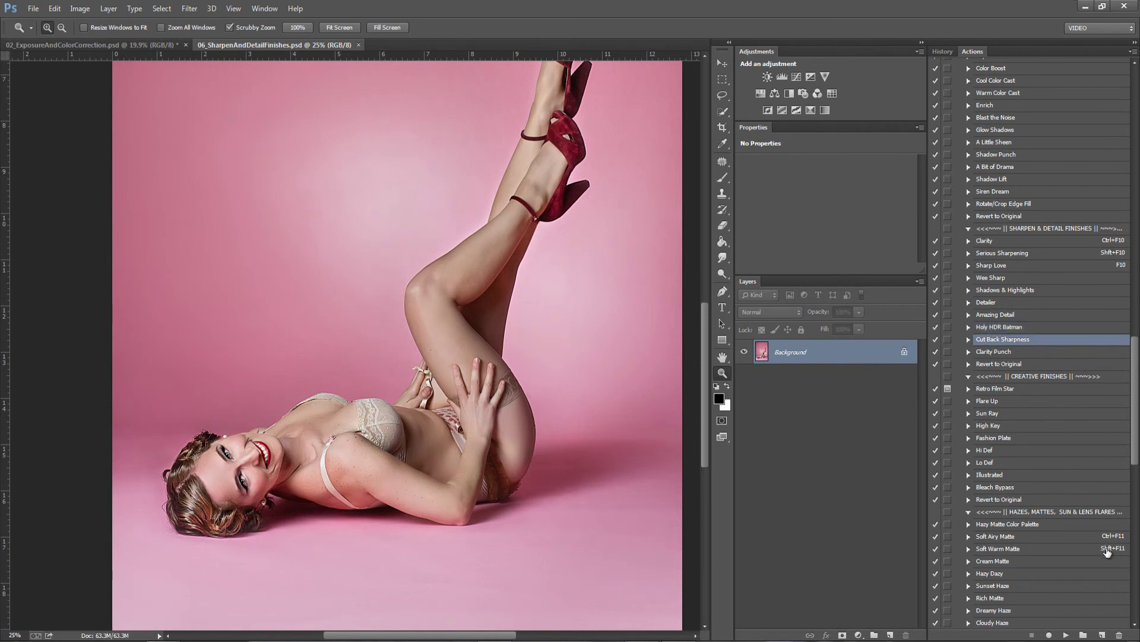
click(1066, 635)
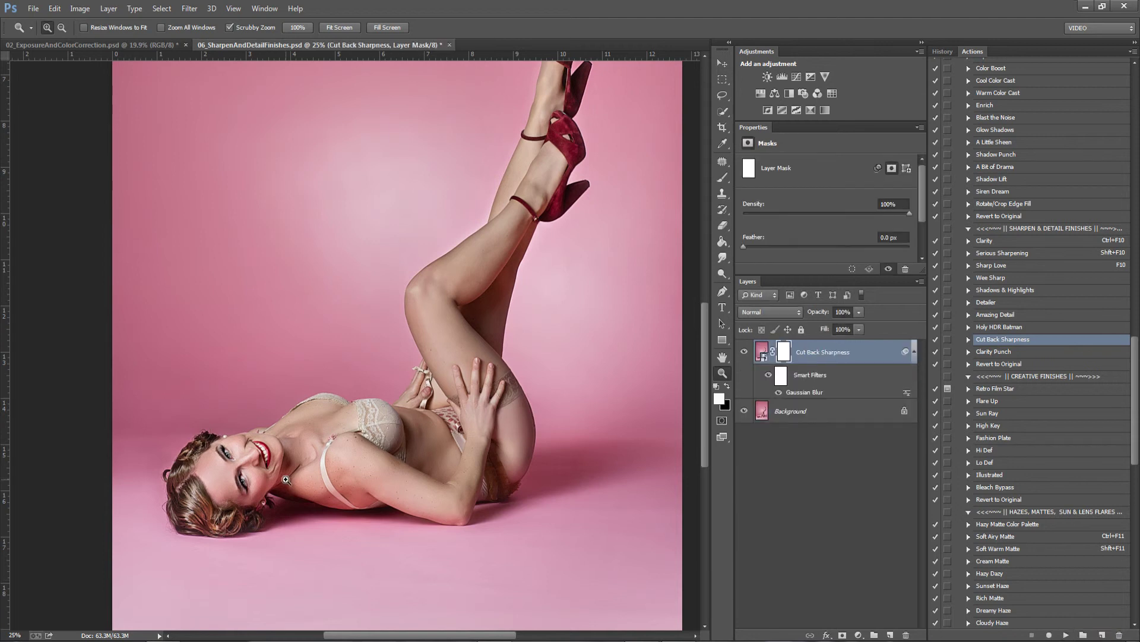
click(216, 472)
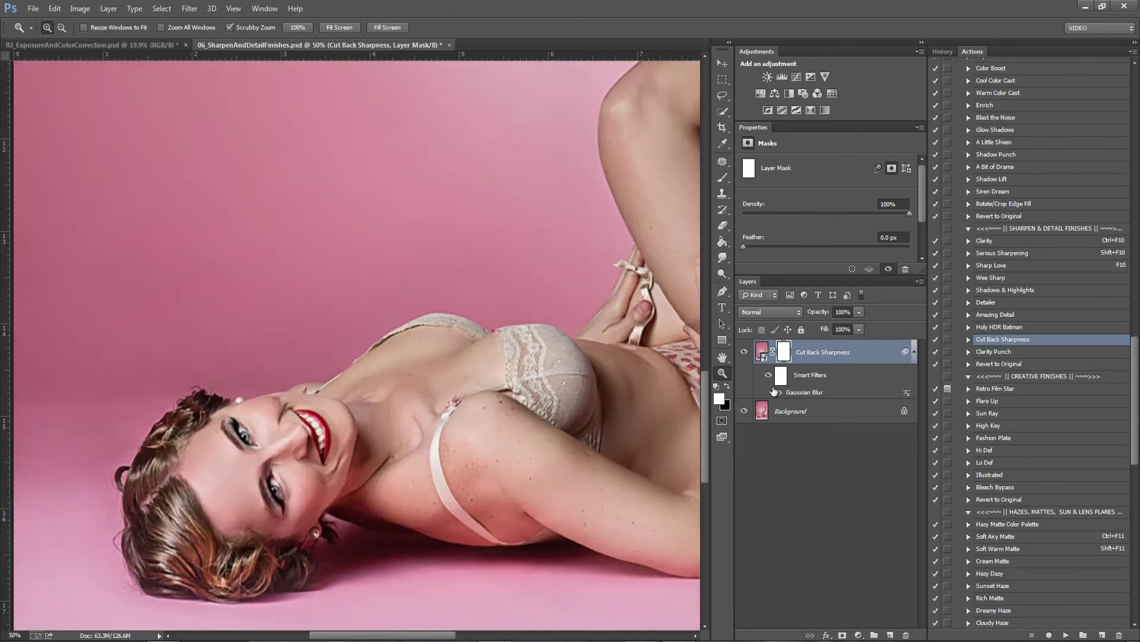
double_click(805, 392)
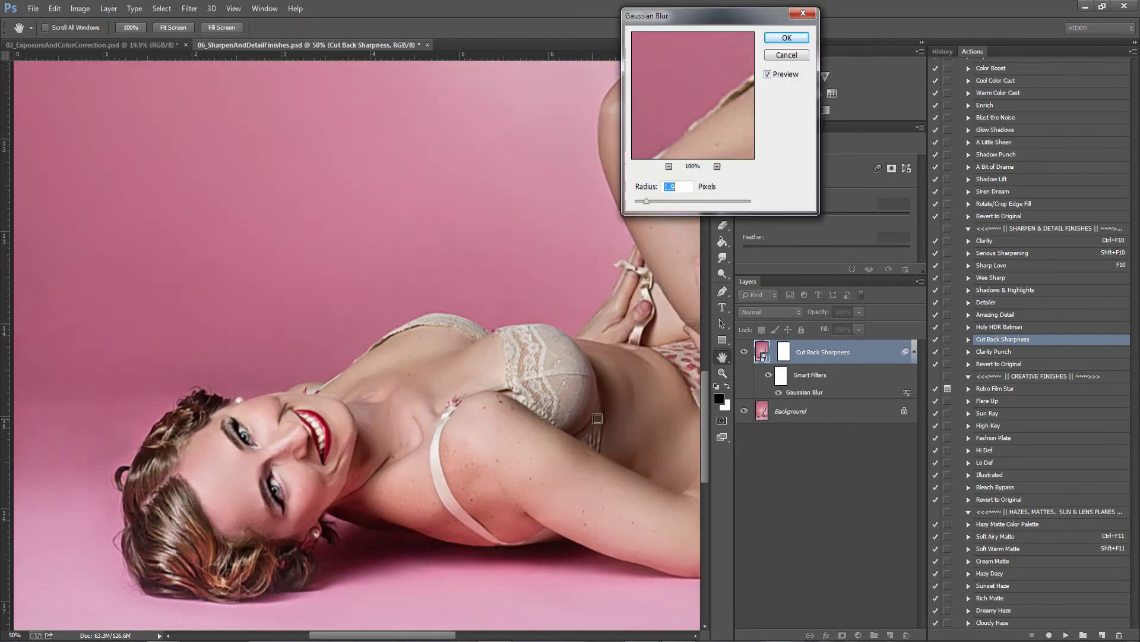
text(0)
key(Return)
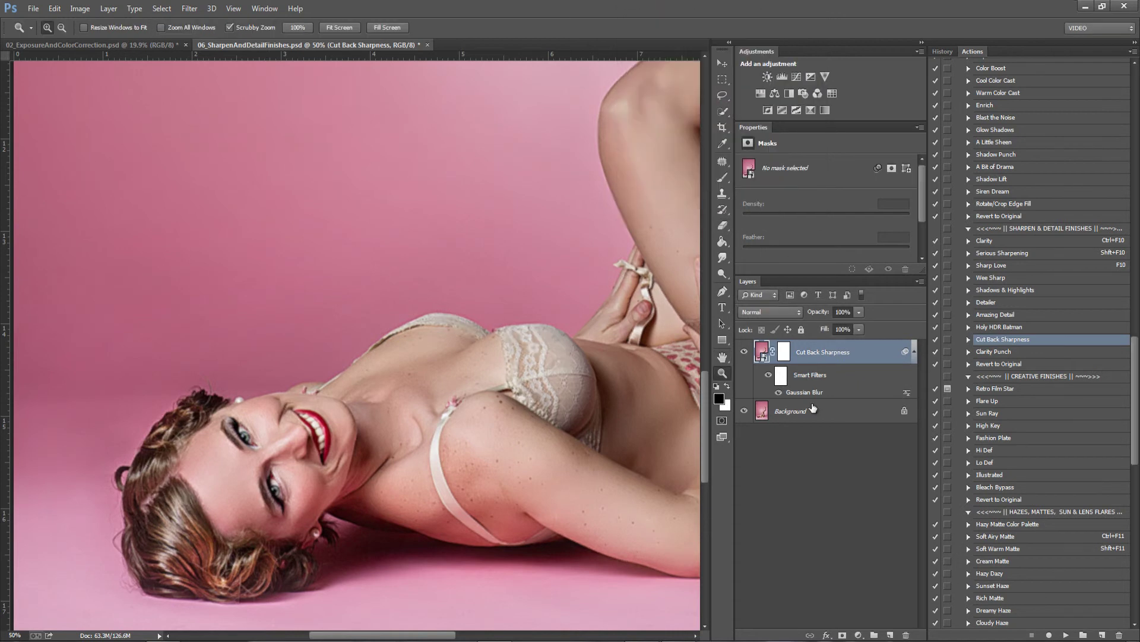
Step: Compare the photo with and without the Cut Back Sharpness layer, and delete that layer
click(744, 352)
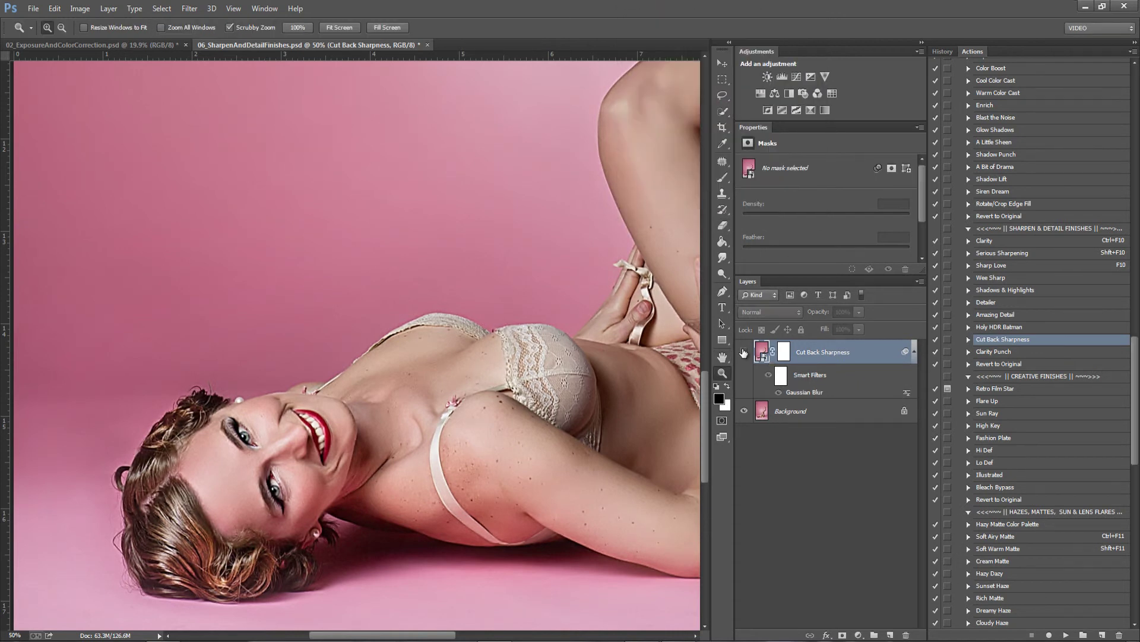
click(744, 352)
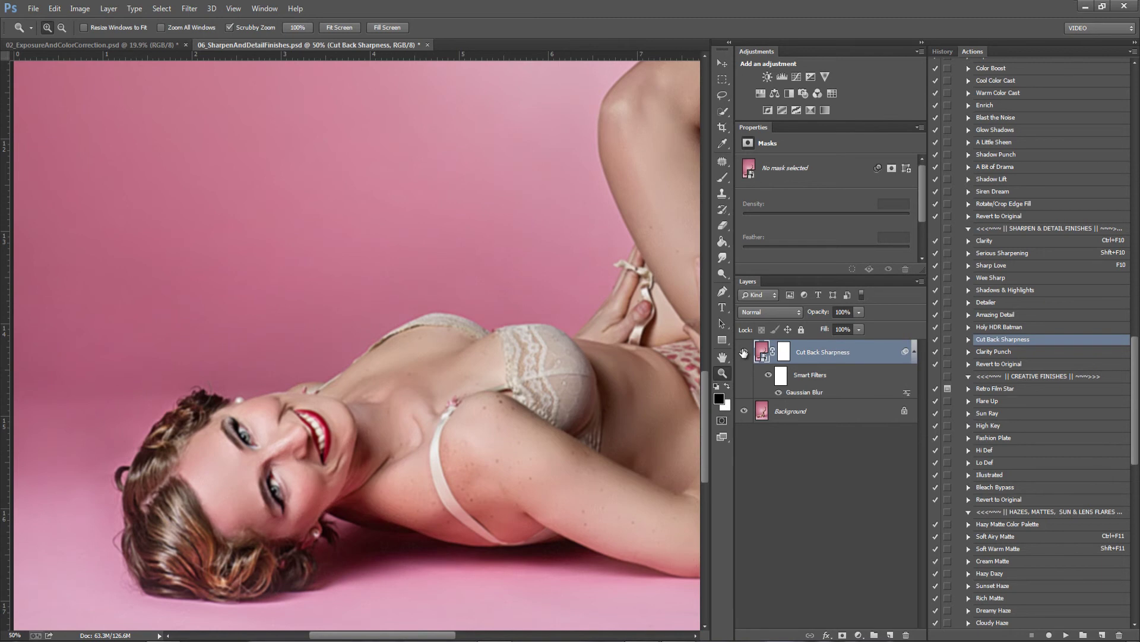
click(744, 352)
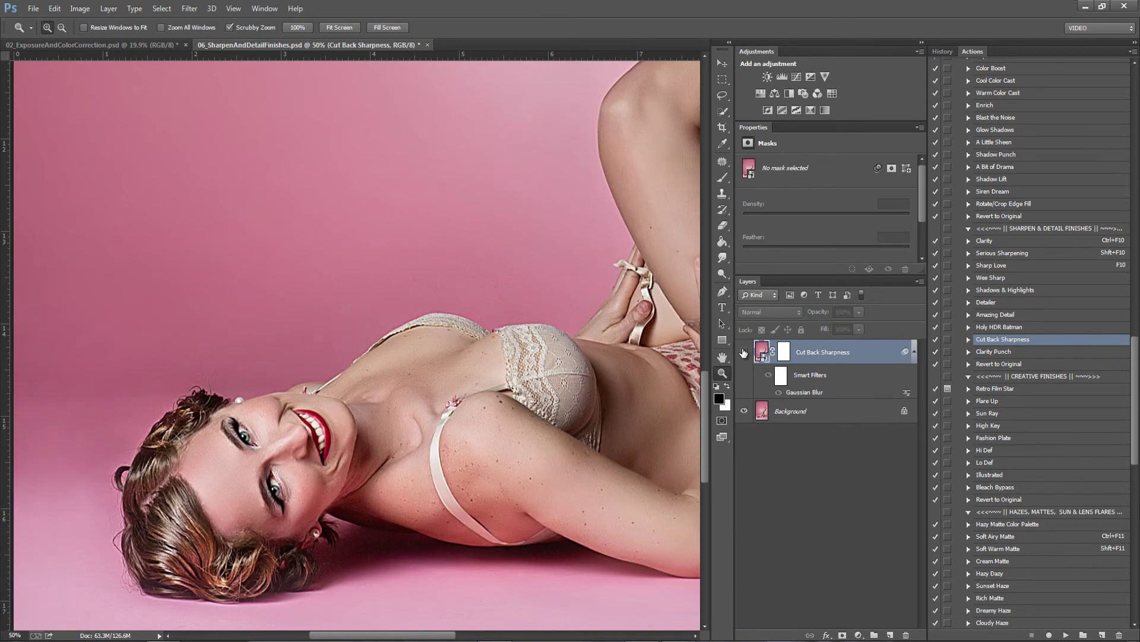
key(Delete)
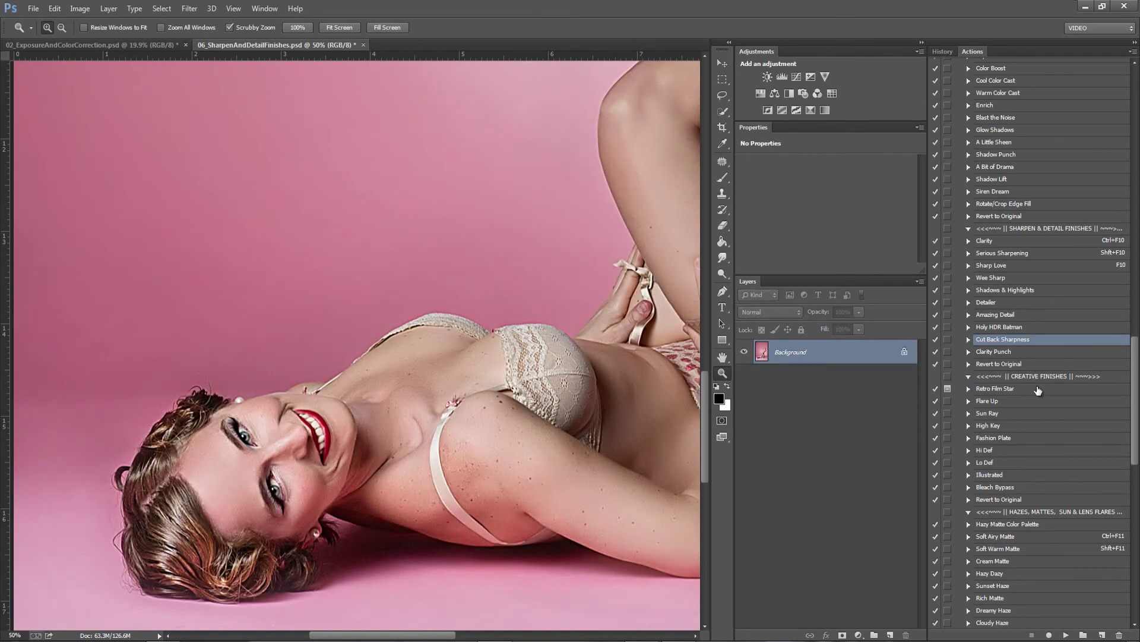
Step: Run the Clarity Punch action and compare its effect close up on the model
click(1015, 353)
click(1066, 634)
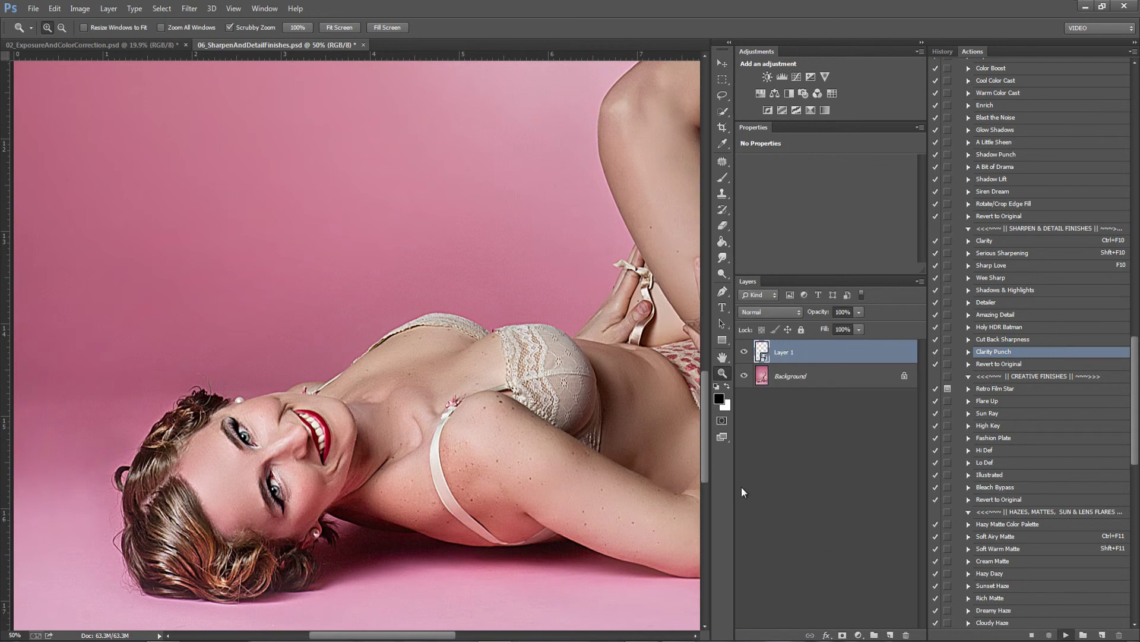
click(745, 354)
click(744, 355)
Step: Compare the full photo with and without the Clarity Punch layer, and delete that layer
key(ctrl+0)
click(745, 355)
click(745, 354)
click(744, 355)
click(744, 354)
click(745, 355)
click(745, 356)
click(745, 355)
click(744, 355)
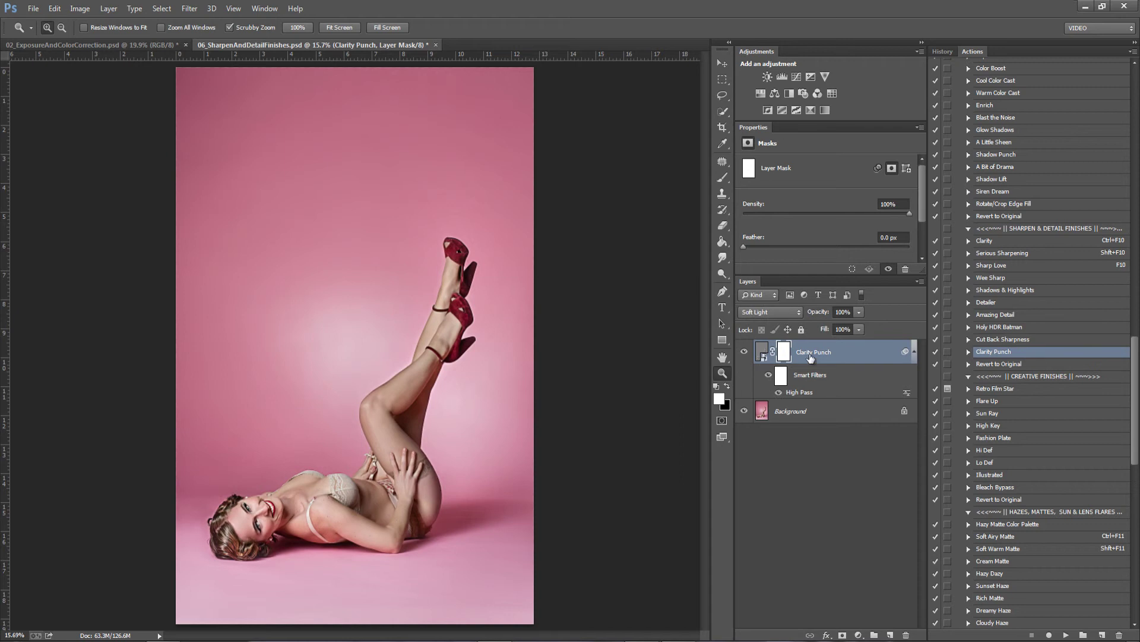
click(810, 356)
key(Delete)
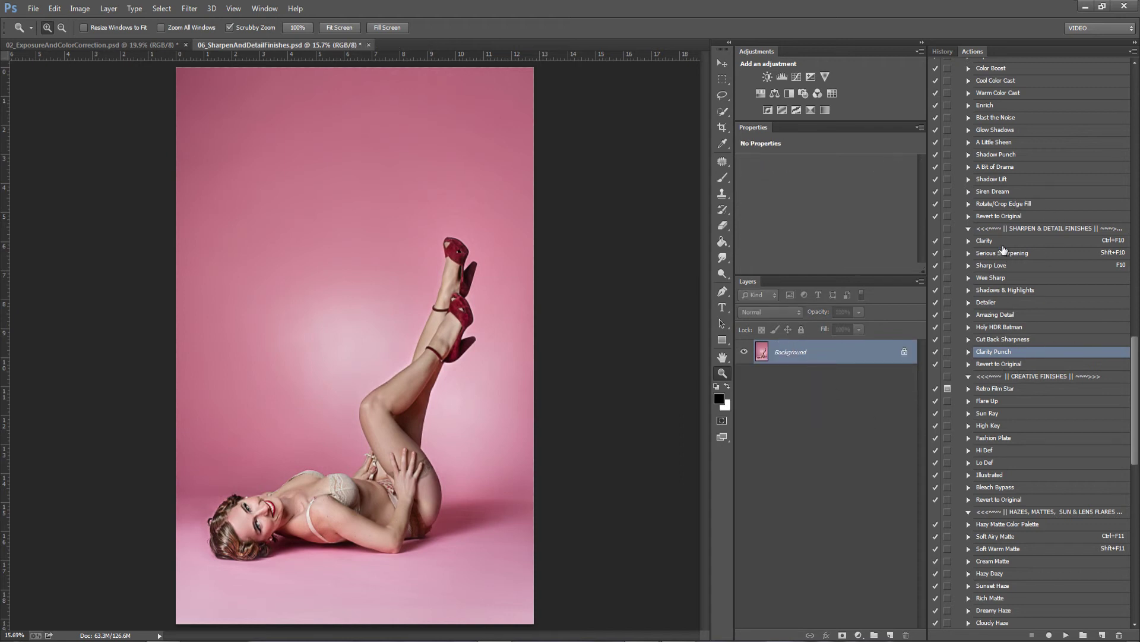
Step: Run the Detailer action and compare the photo with and without its layer
click(430, 281)
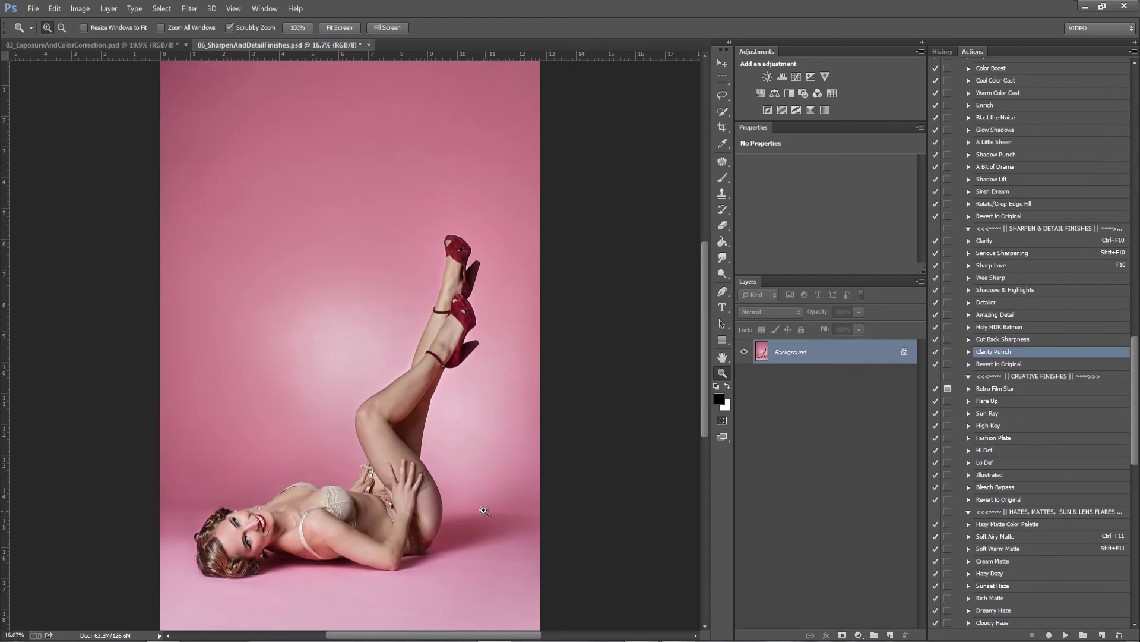
click(1004, 304)
click(1066, 635)
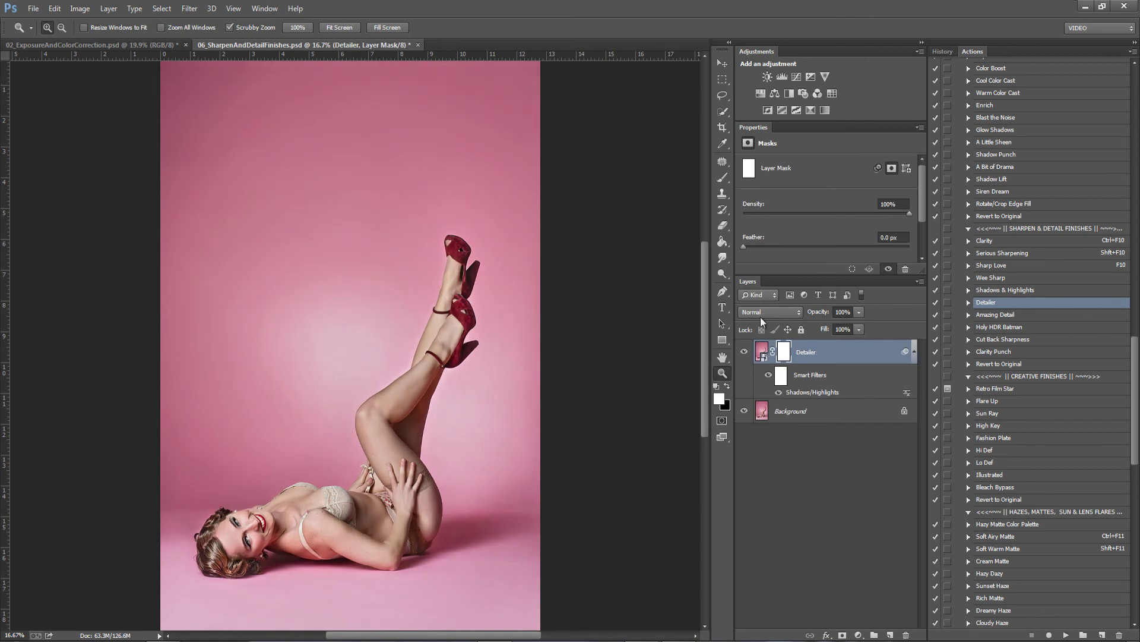
click(745, 353)
click(746, 354)
click(745, 354)
Step: Set the Detailer layer's blend mode to Screen and invert its layer mask to black
click(794, 311)
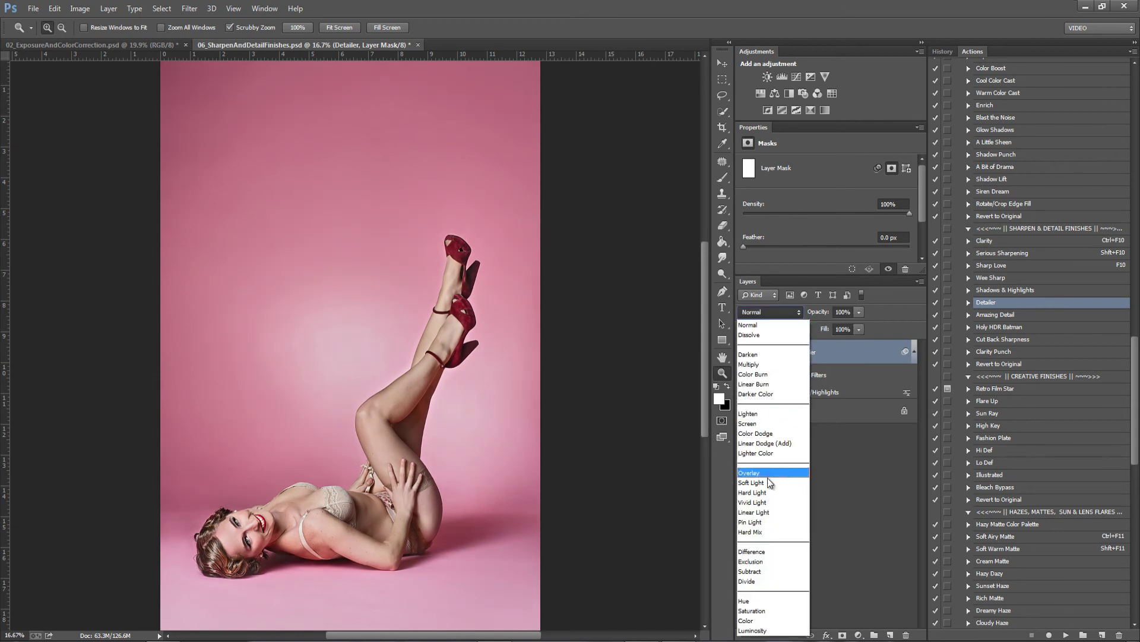
click(758, 423)
click(803, 354)
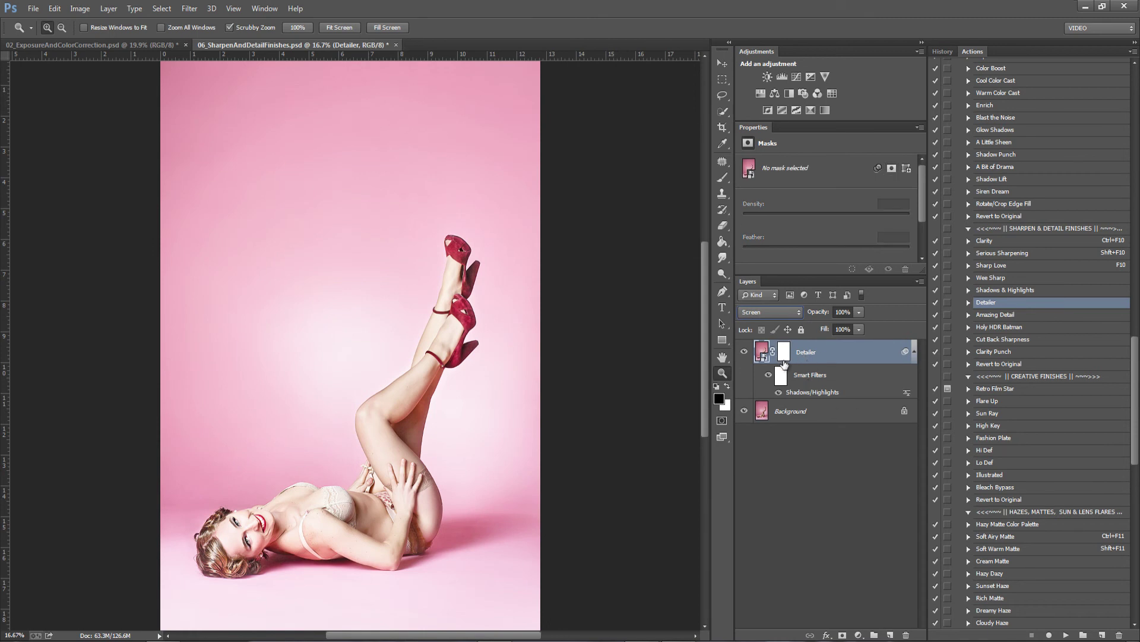
click(784, 353)
click(805, 377)
click(785, 355)
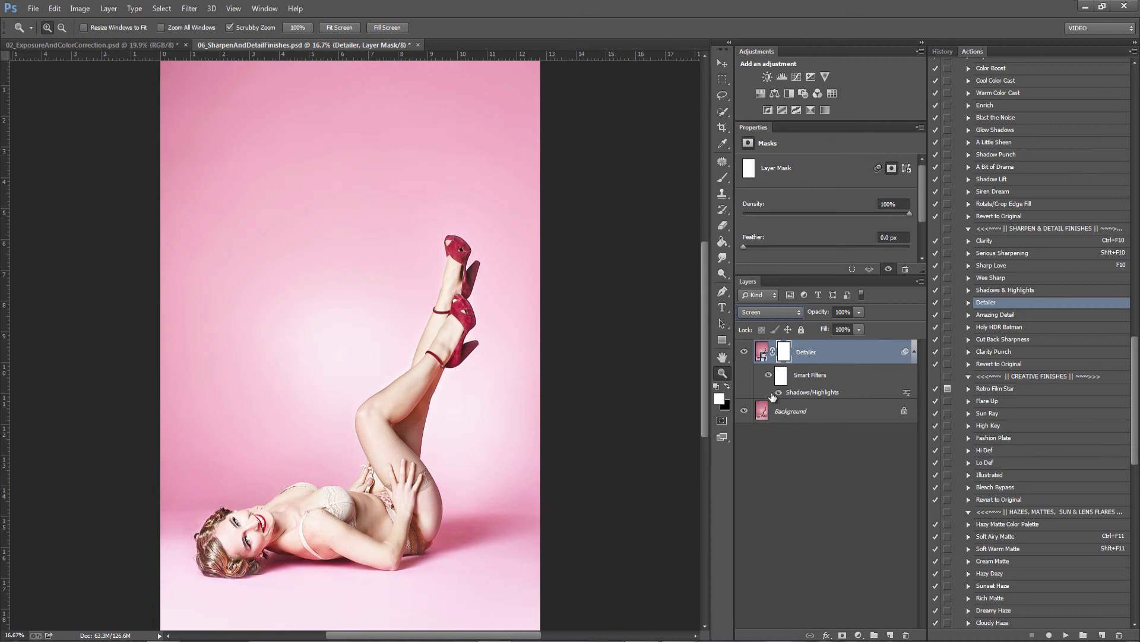
click(720, 276)
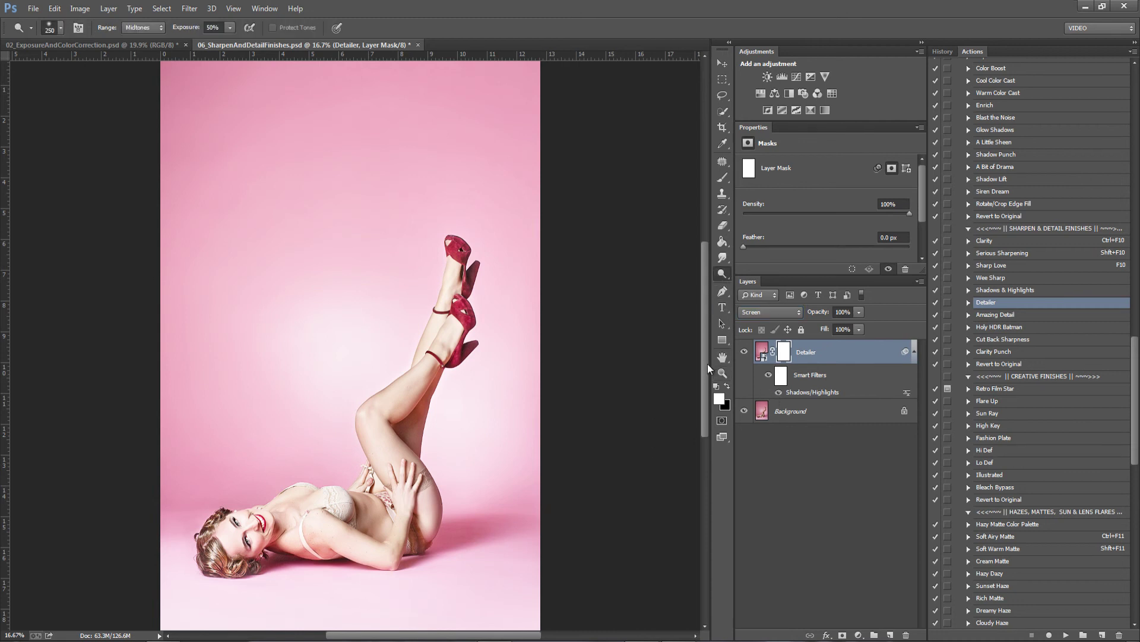
key(ctrl+i)
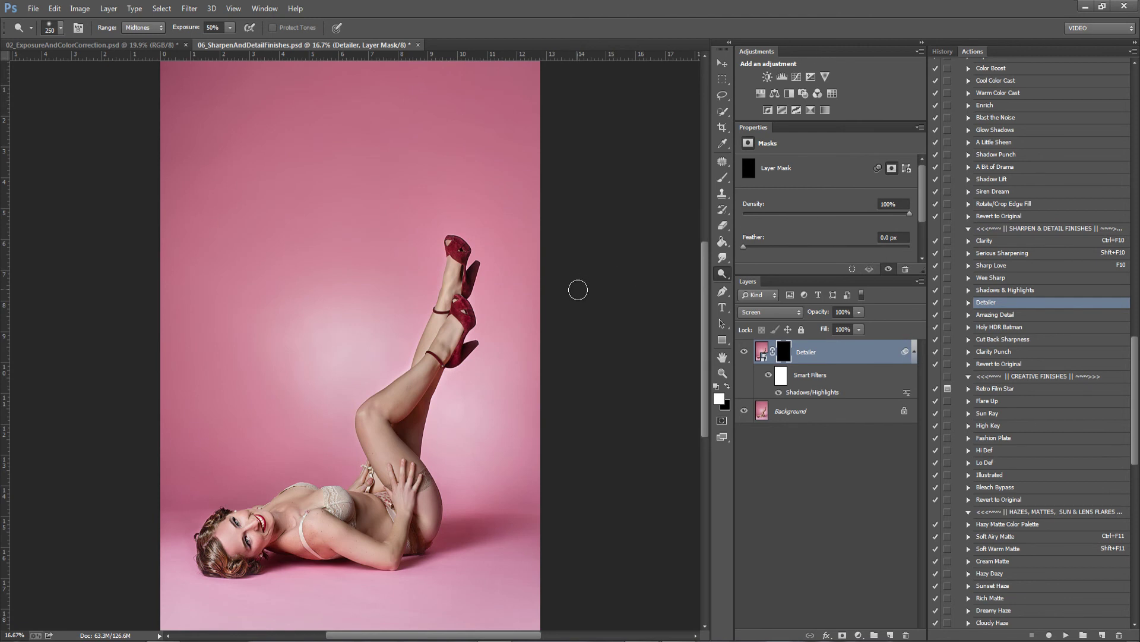
Step: Paint white on the Detailer mask over the red shoes with a 600 px brush at 40% opacity
key(b)
key(bracketleft)
mouse_move(459, 355)
mouse_down()
mouse_move(471, 315)
mouse_move(445, 240)
mouse_up()
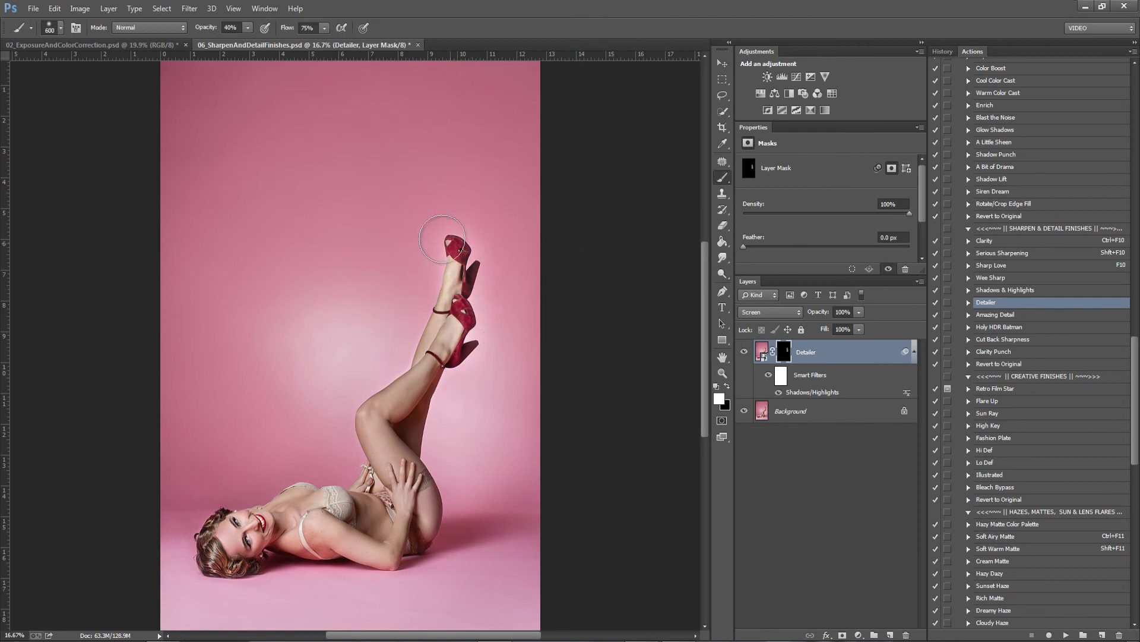
Step: Paint white on the Detailer mask over the legs and hips with a 1200 px brush at 20% opacity
key(bracketright)
key(bracketright)
key(bracketright)
key(bracketright)
key(bracketright)
key(bracketright)
key(2)
mouse_move(415, 391)
mouse_down()
mouse_move(354, 459)
mouse_move(417, 511)
mouse_up()
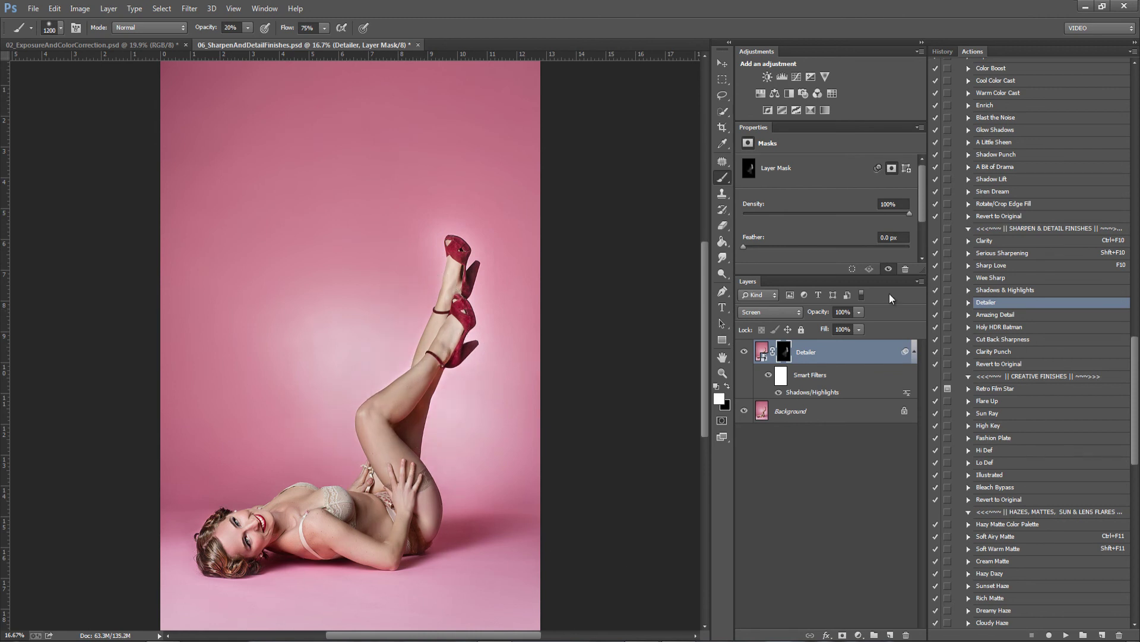
Step: Lower the Detailer layer's opacity to 61% and set the brush to black at 800 px
click(859, 312)
mouse_move(860, 325)
mouse_down()
mouse_move(784, 336)
mouse_move(837, 337)
mouse_up()
key(x)
key(bracketleft)
key(bracketleft)
key(bracketleft)
key(bracketleft)
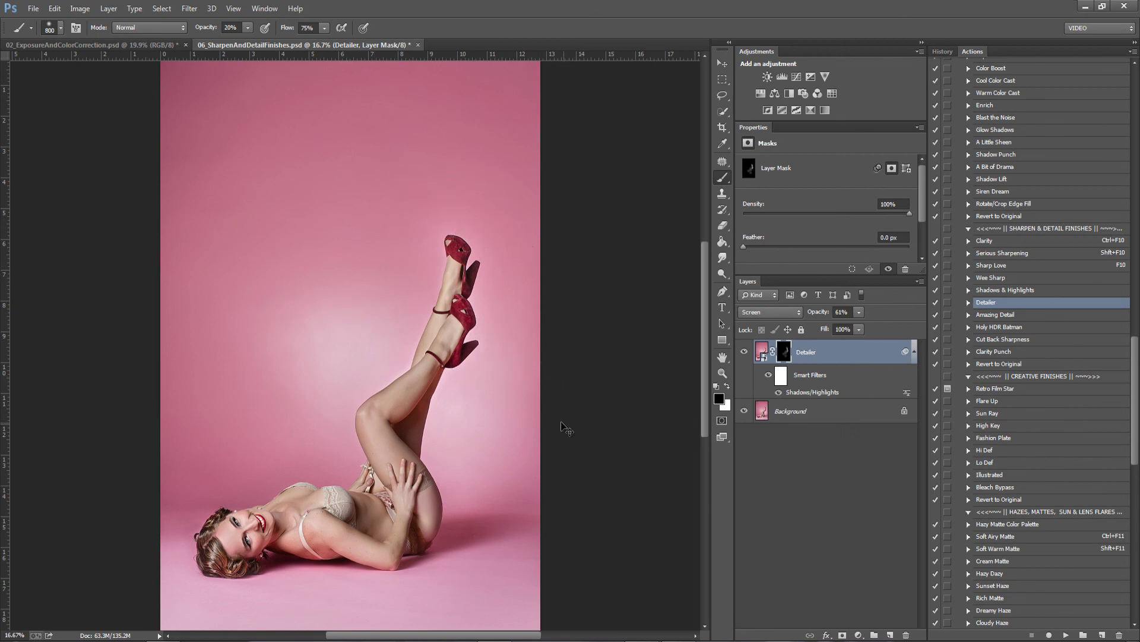
Step: Merge the Detailer layer into the background and save the file
key(ctrl+e)
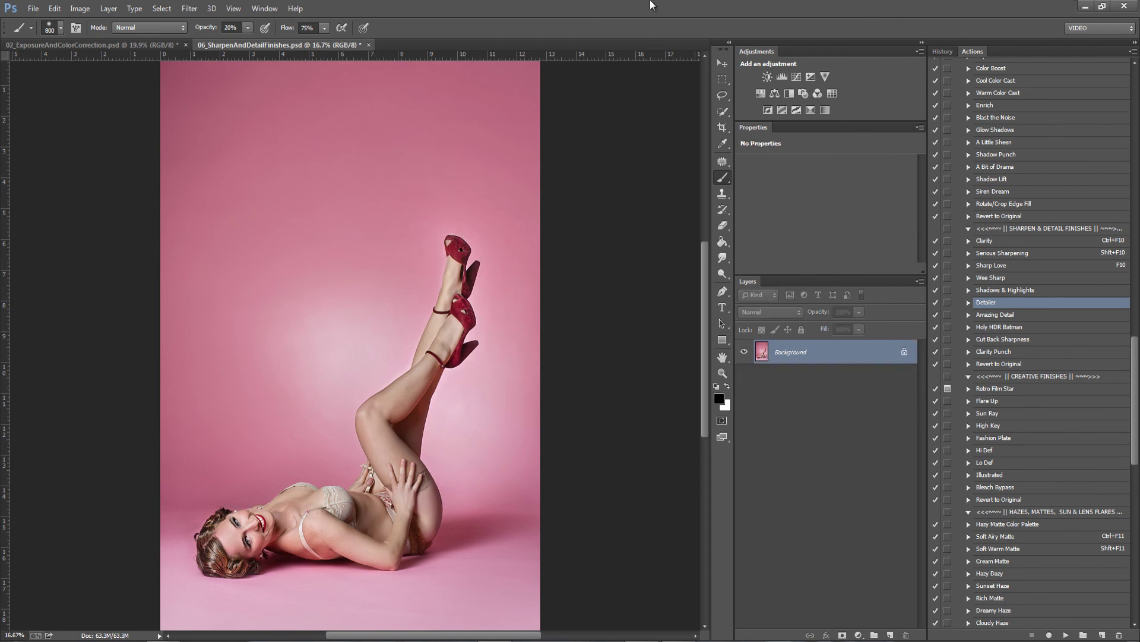
key(ctrl+s)
Step: Compare the original file snapshot with the 4:42:23 PM history snapshot at 25% zoom
click(932, 52)
key(z)
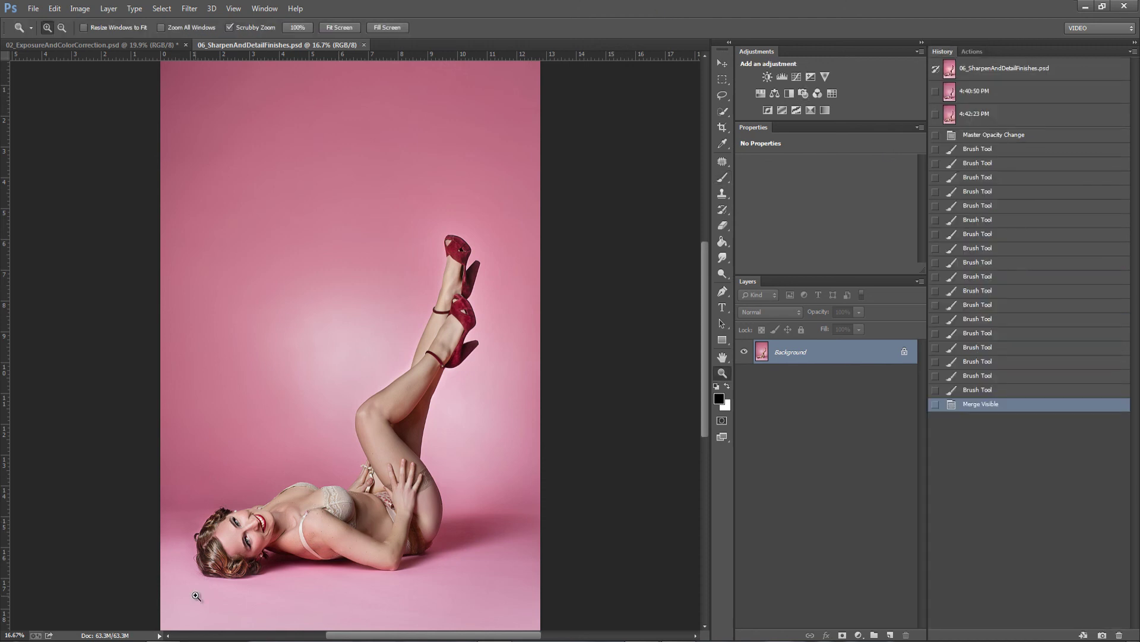
click(197, 595)
drag(502, 425, 513, 446)
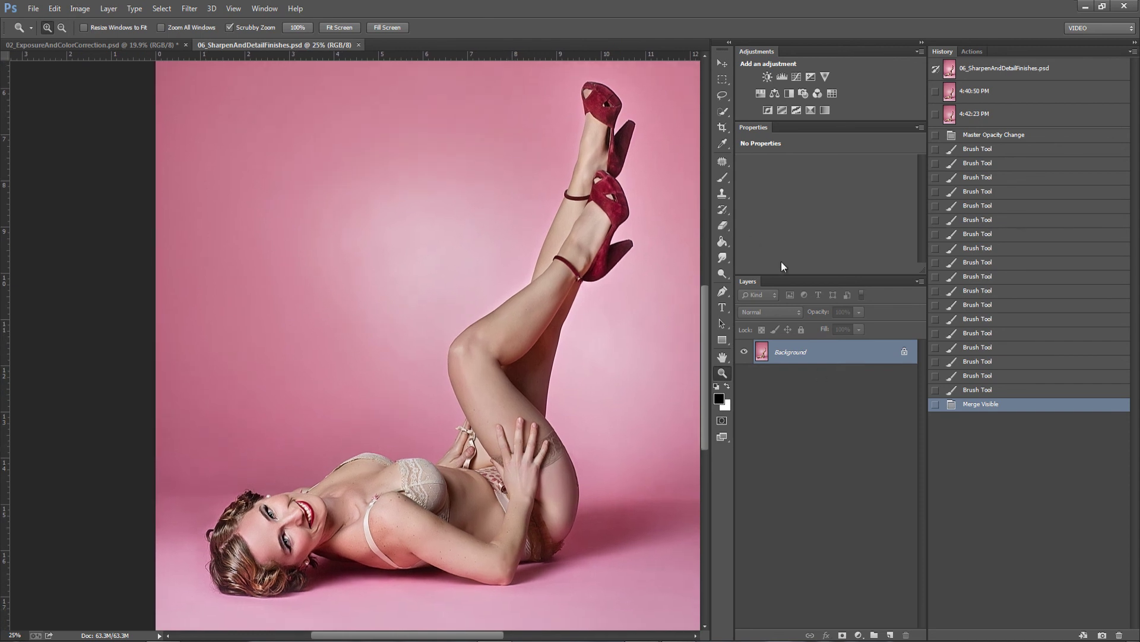
click(1000, 70)
click(984, 121)
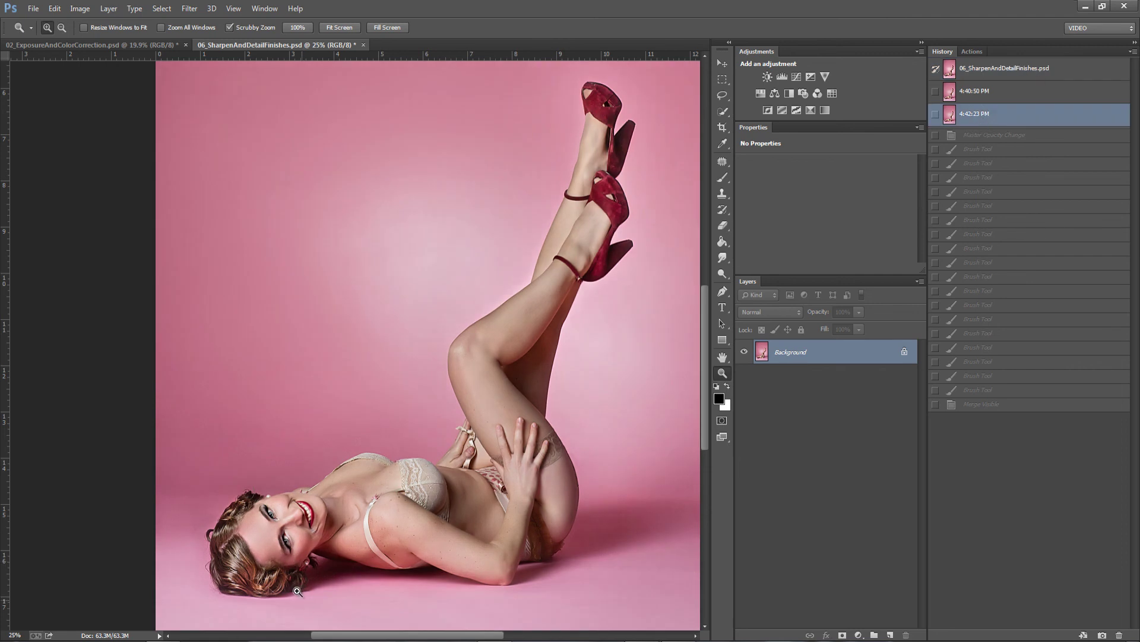
Step: Compare the original and 4:42:23 PM history snapshots on the model at 50% zoom, and return to the full photo
click(262, 596)
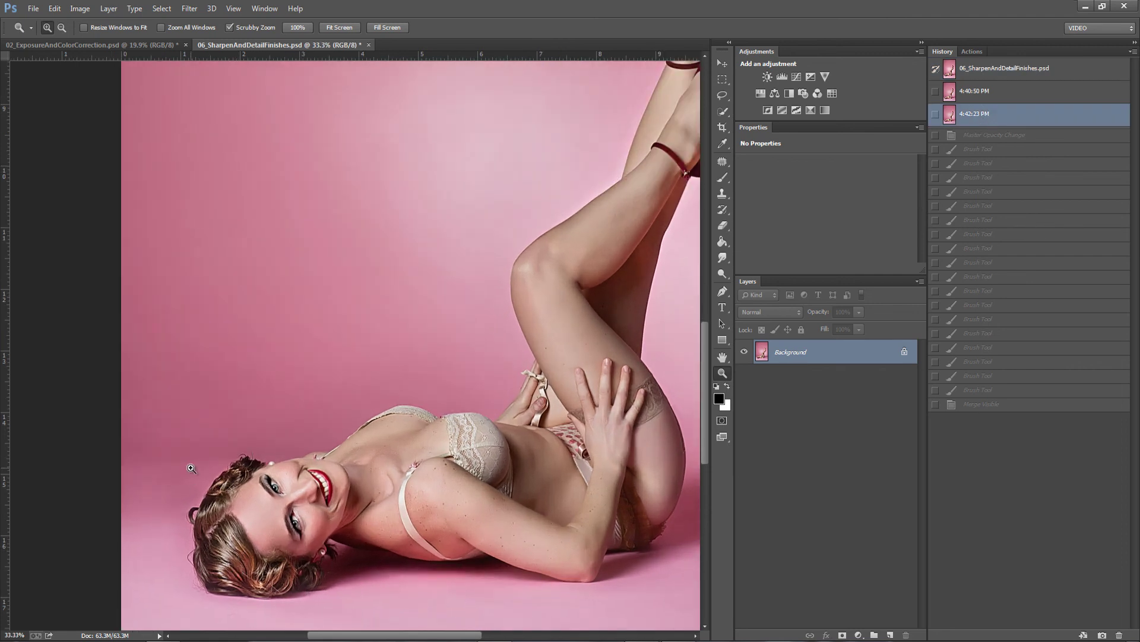
click(191, 468)
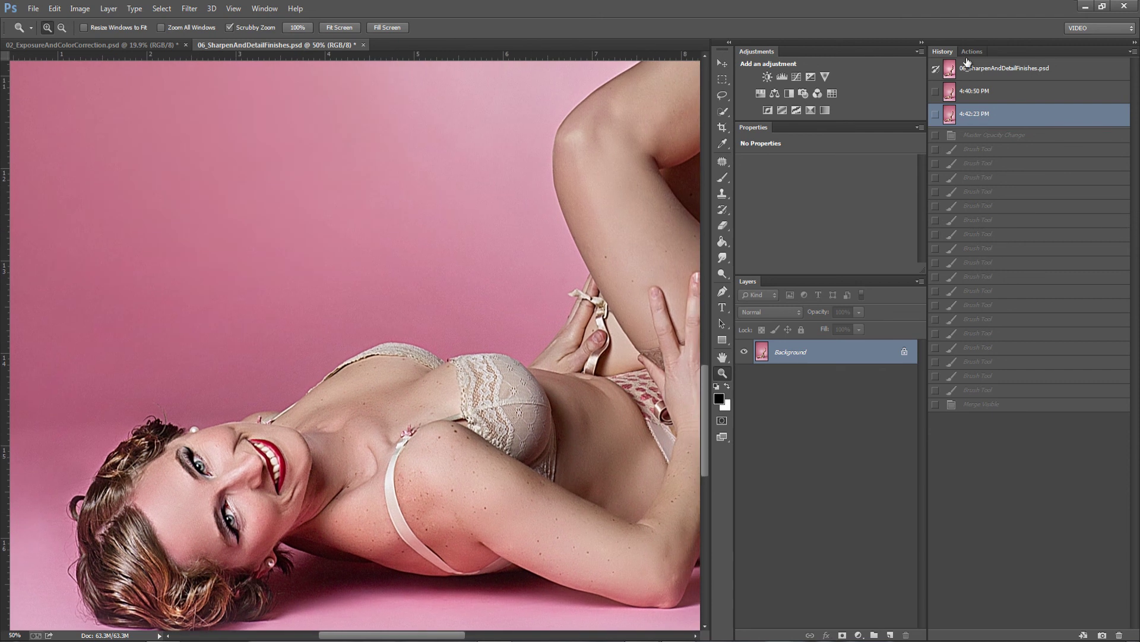
click(971, 74)
click(974, 120)
click(986, 75)
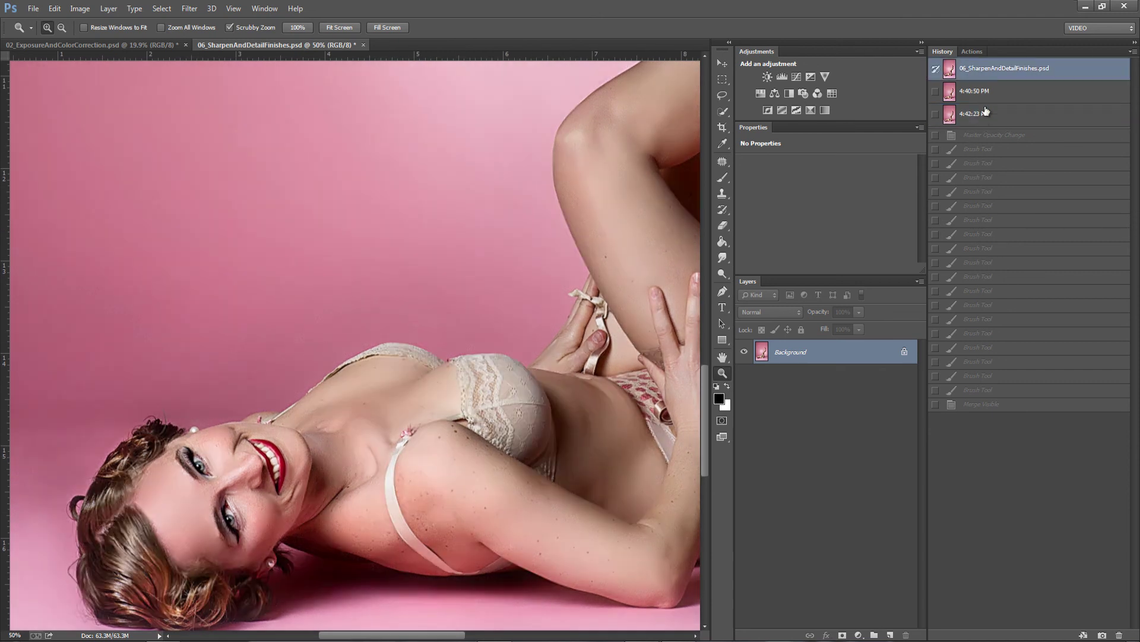
click(981, 120)
key(ctrl+0)
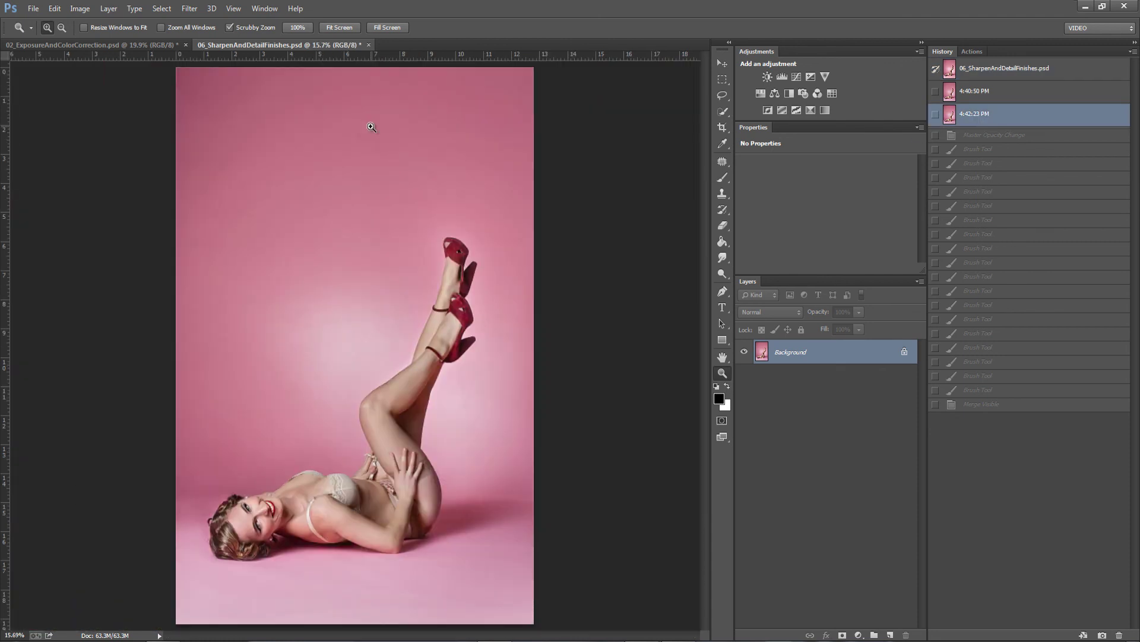